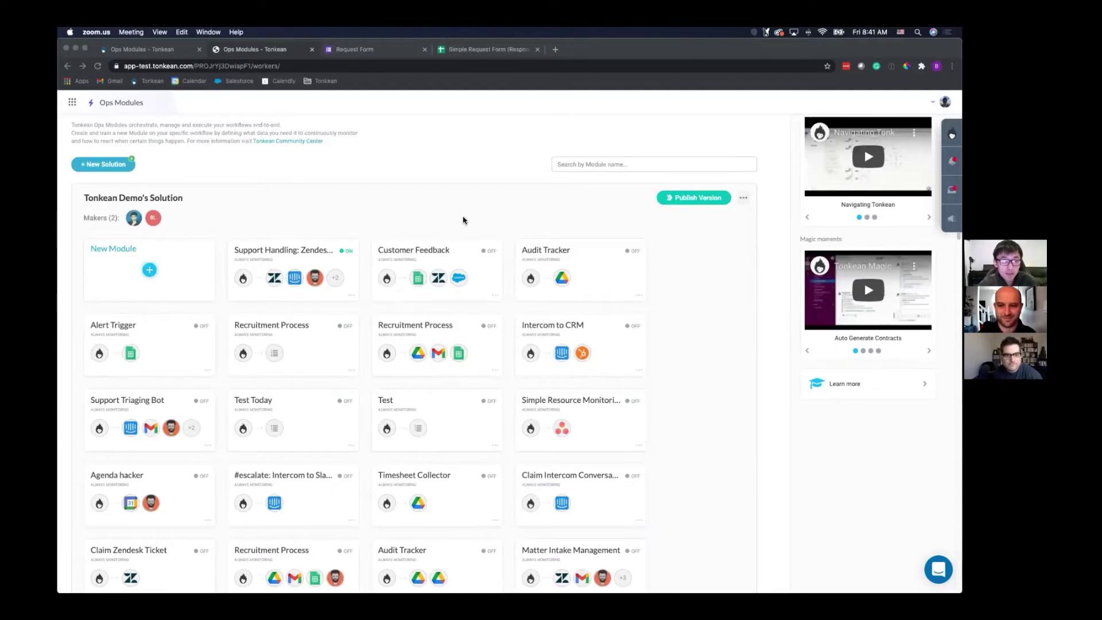
# - Look through the Sales Demos workspace's modules, then return to the Tonkean Demo Solution modules
pyautogui.scroll(2, 466, 231)
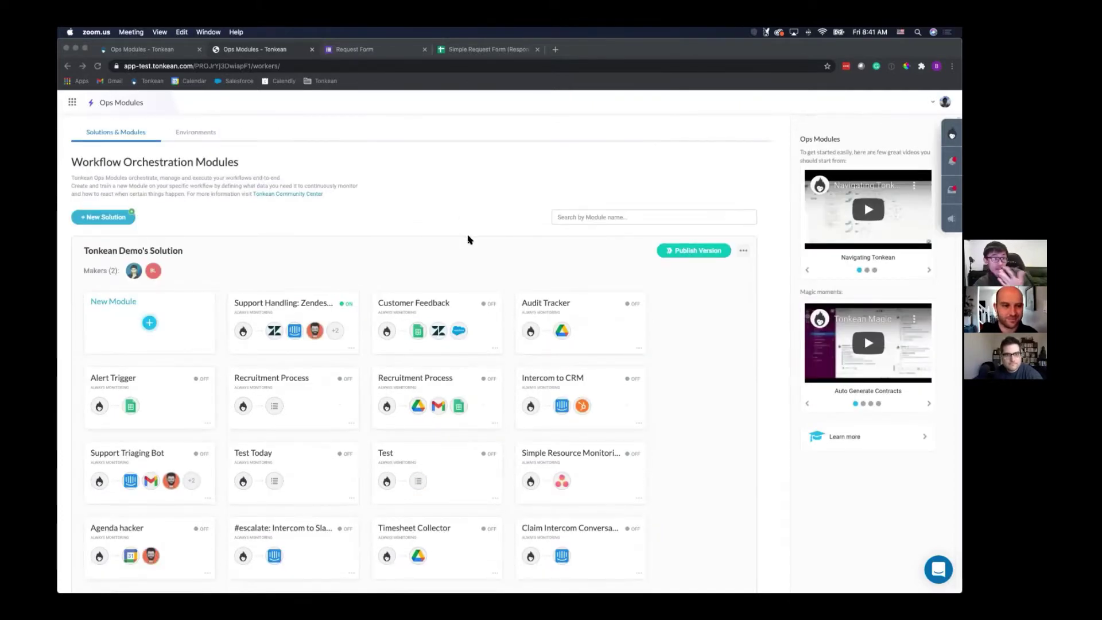
pyautogui.scroll(-1, 453, 235)
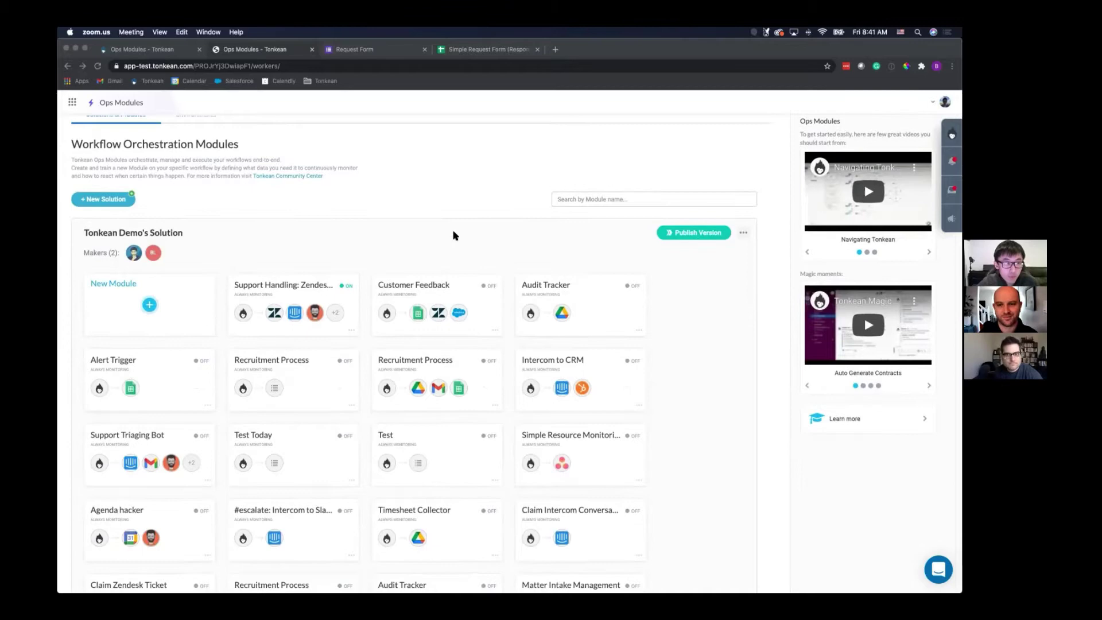
pyautogui.click(144, 50)
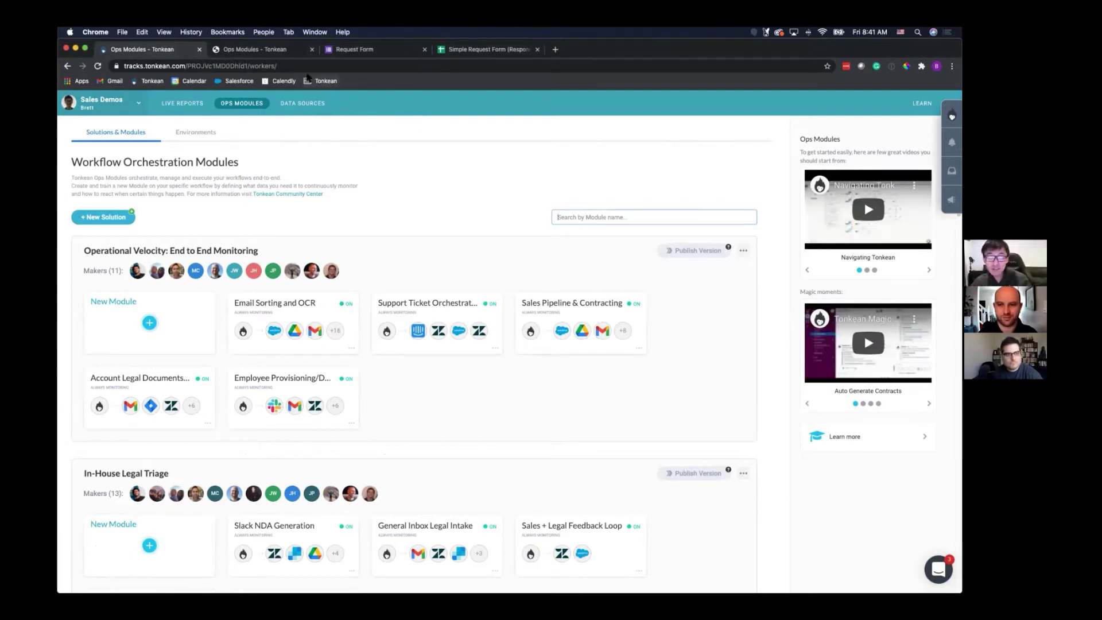
pyautogui.click(241, 50)
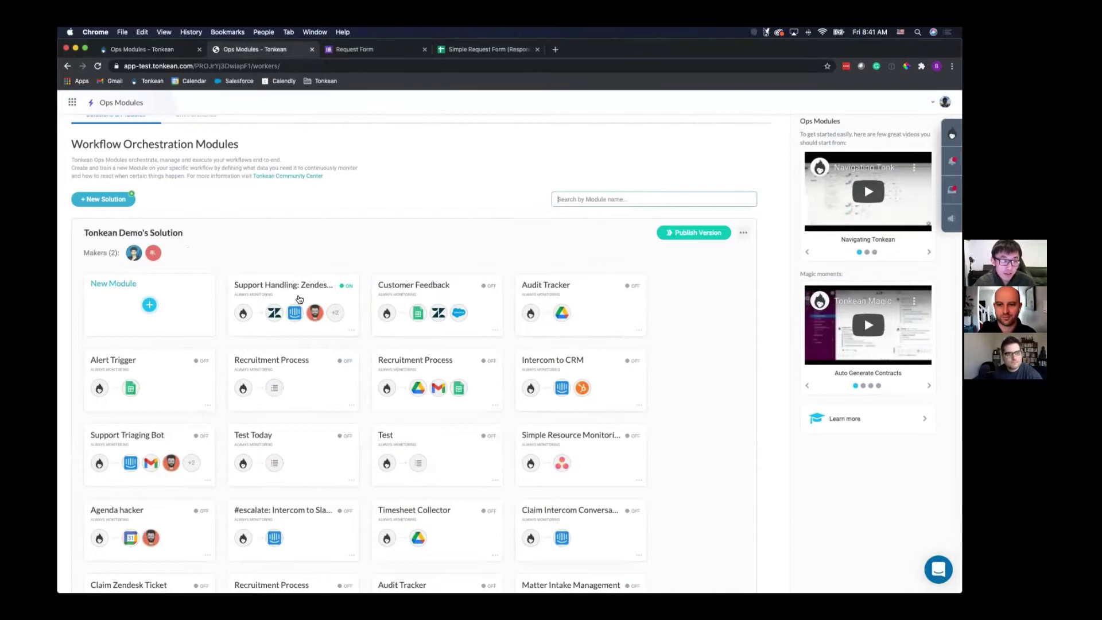
# - Open the Support Handling: Zendesk, Intercom & Slack workflow and scroll down to its Escalate branch
pyautogui.click(299, 299)
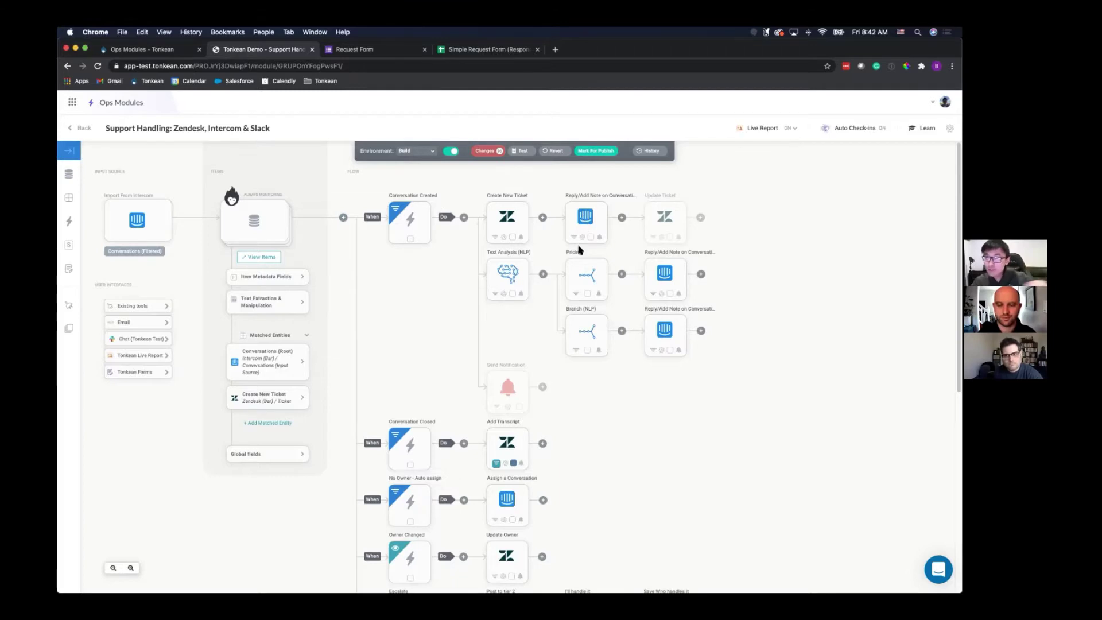
pyautogui.scroll(-1, 585, 280)
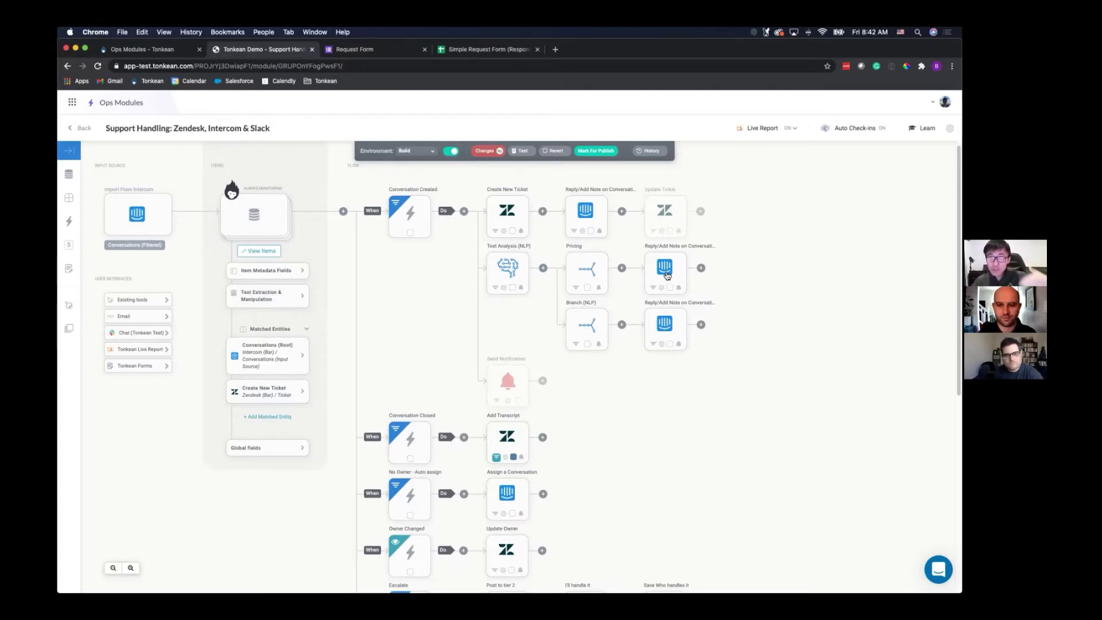
pyautogui.scroll(-1, 648, 294)
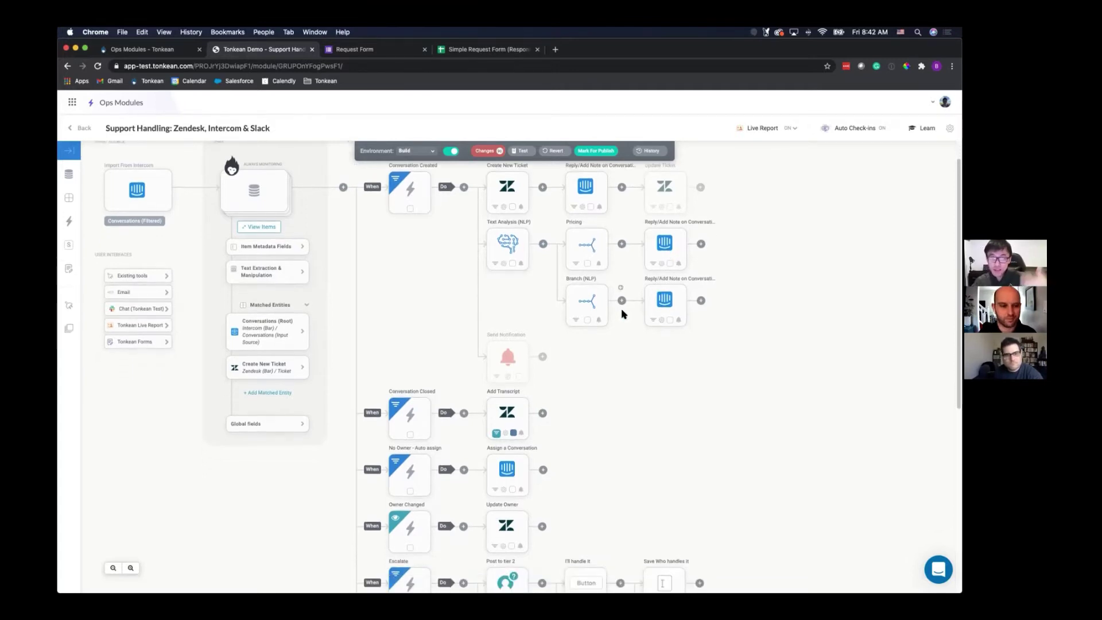
pyautogui.scroll(-4, 597, 356)
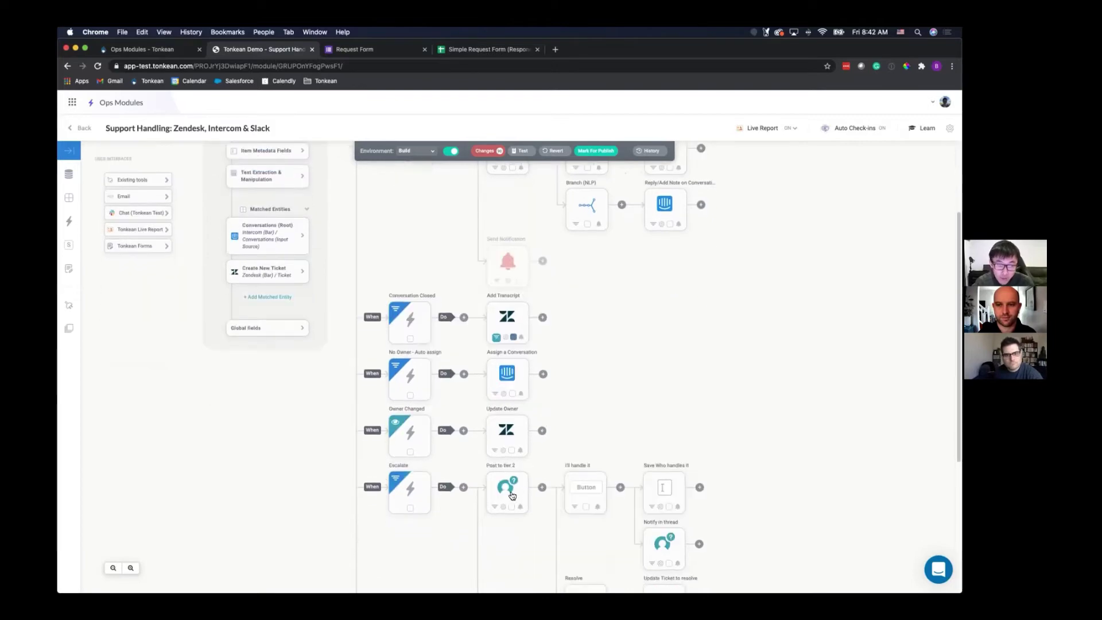
pyautogui.click(506, 492)
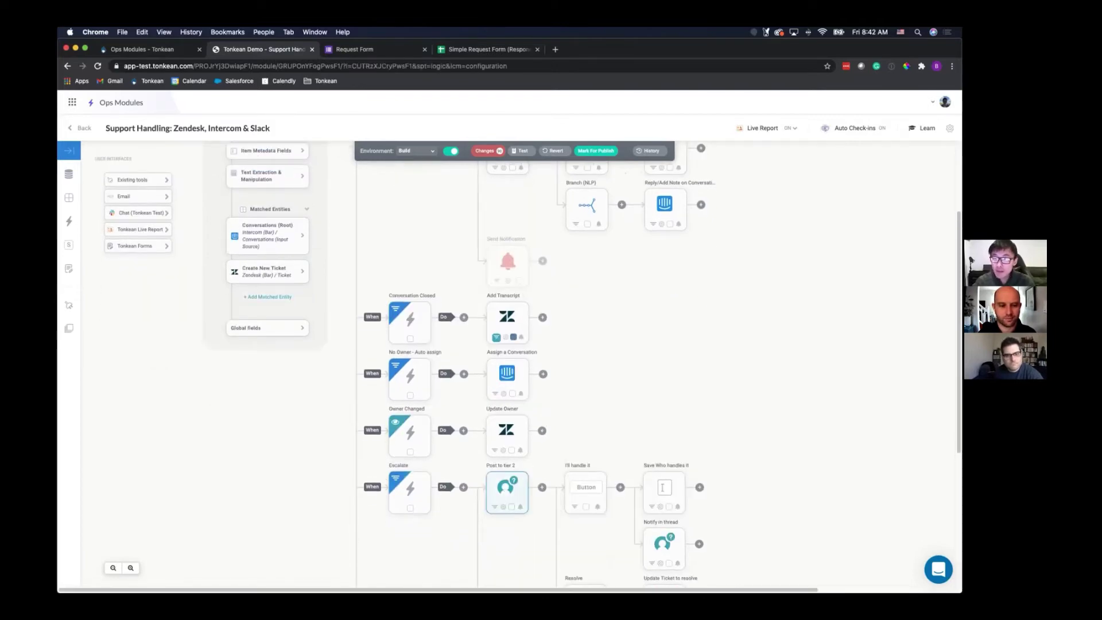
pyautogui.scroll(-6, 569, 367)
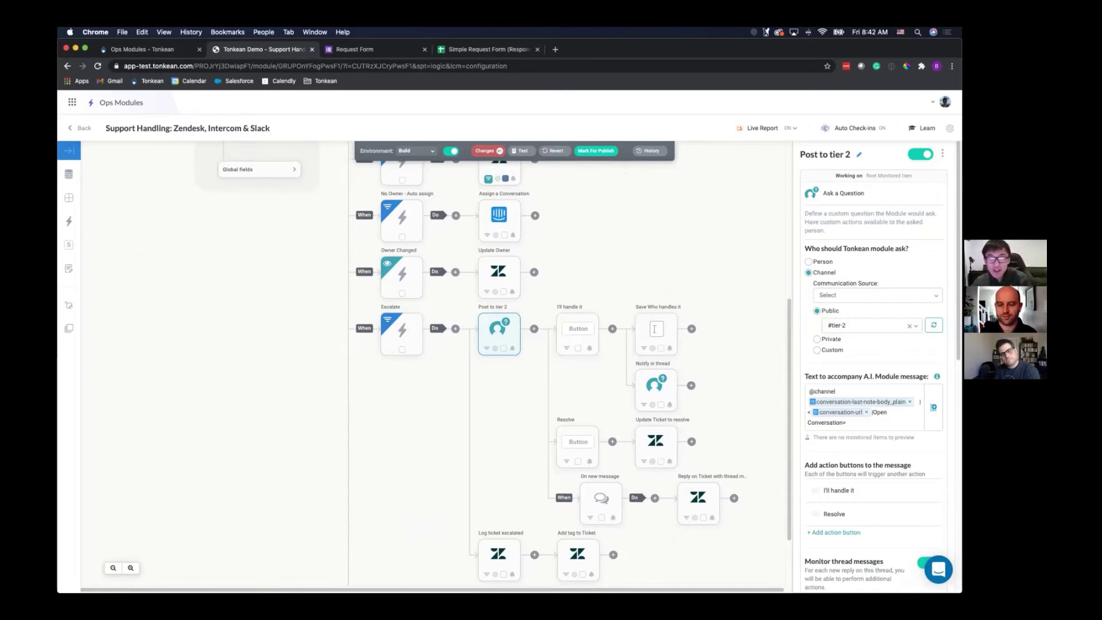
pyautogui.scroll(-1, 867, 407)
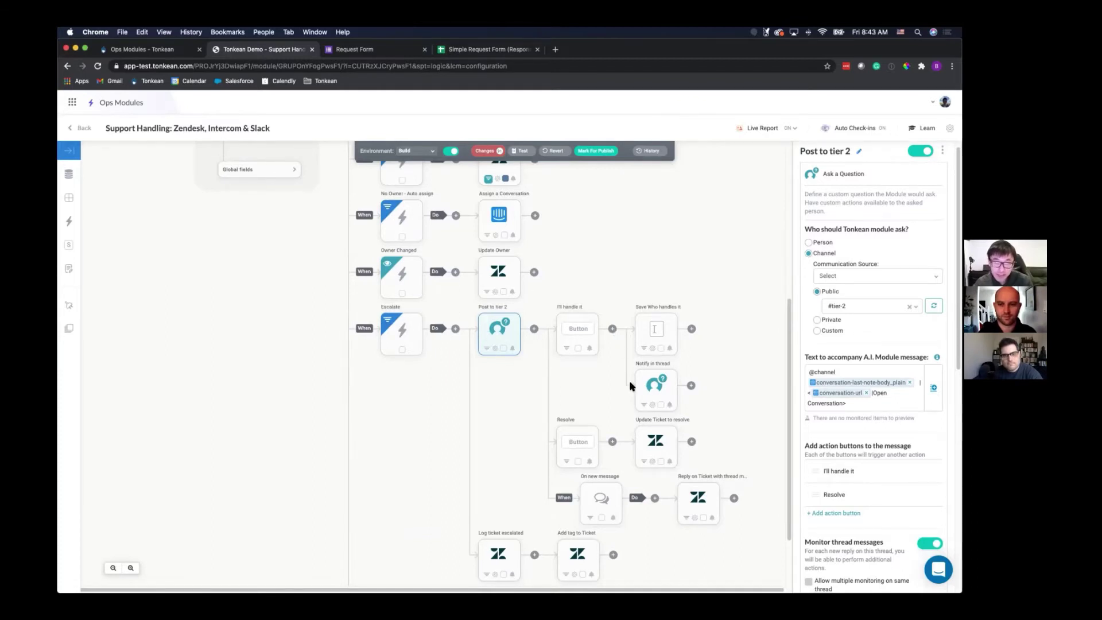
pyautogui.scroll(-2, 680, 378)
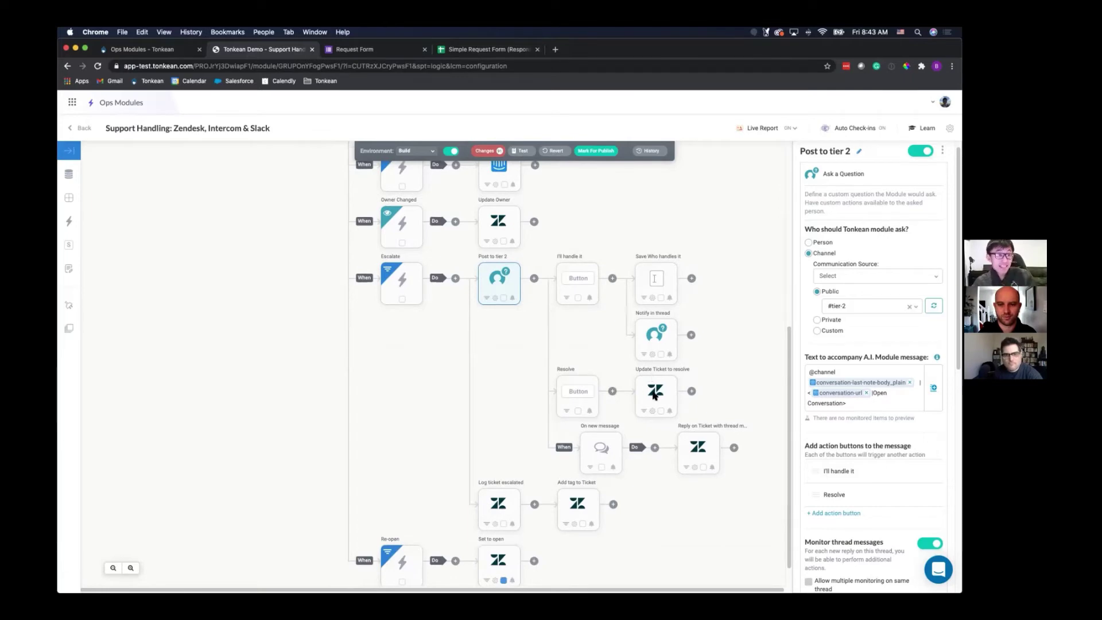
pyautogui.scroll(12, 648, 381)
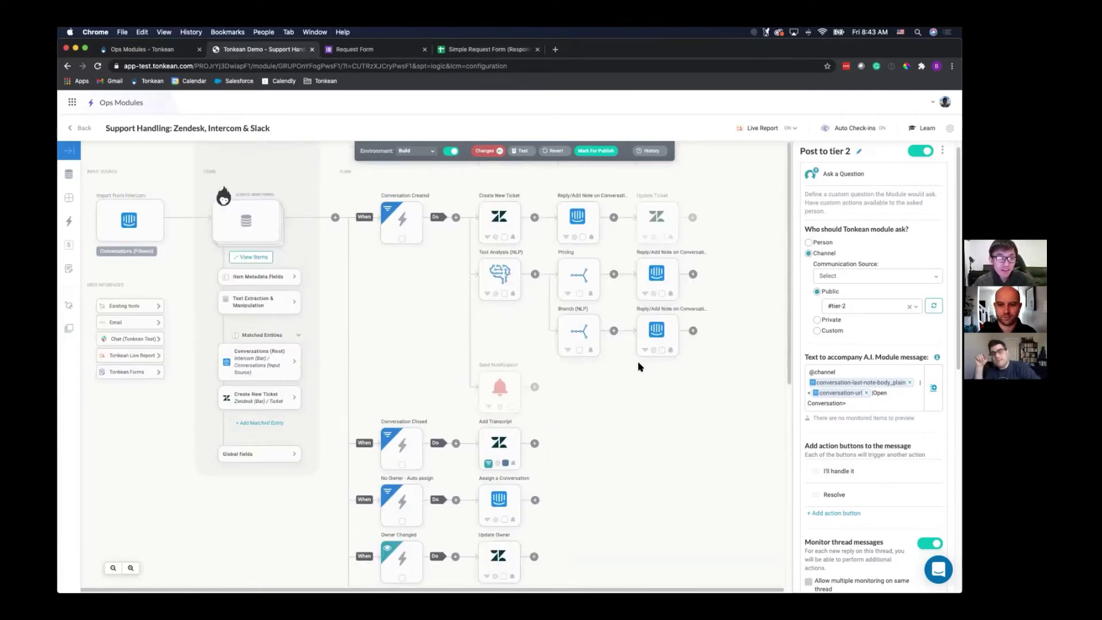
pyautogui.scroll(-13, 638, 363)
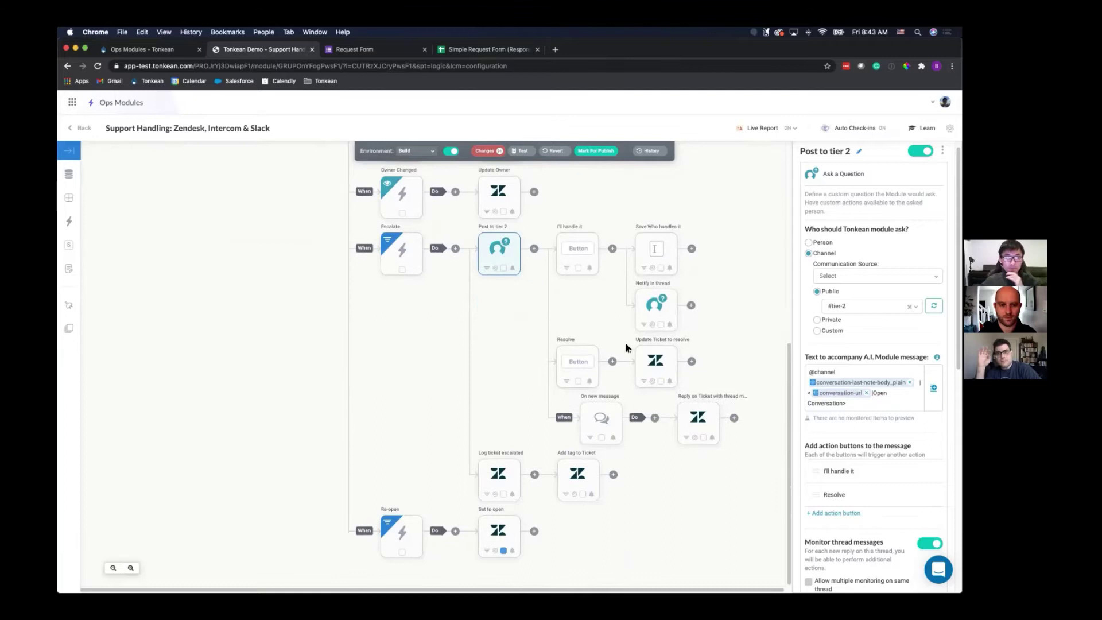
pyautogui.scroll(1, 623, 344)
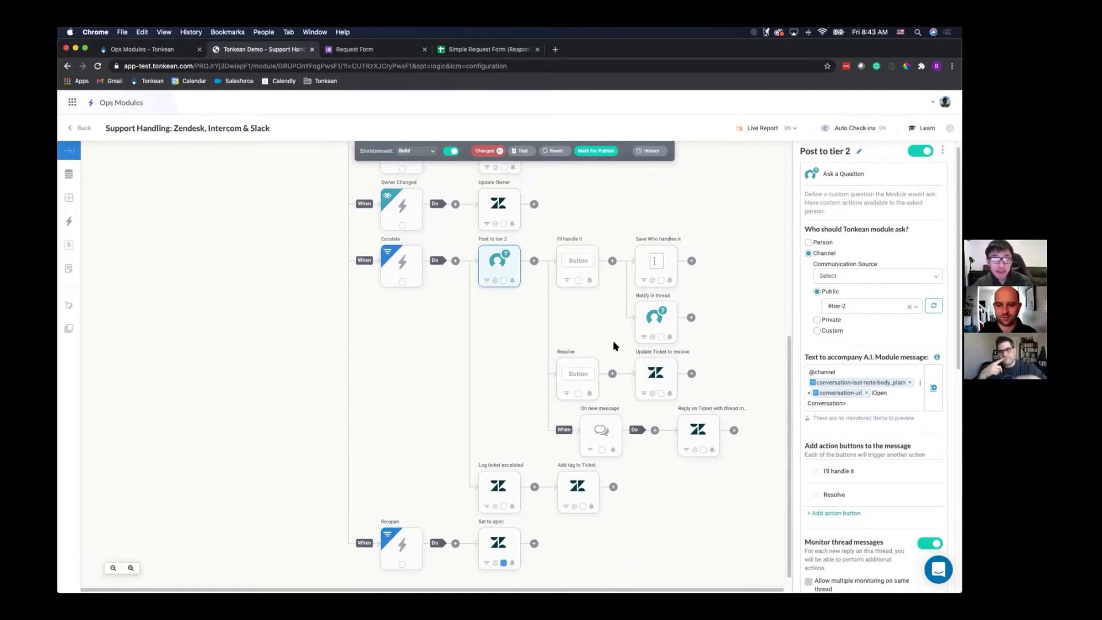
pyautogui.scroll(1, 614, 344)
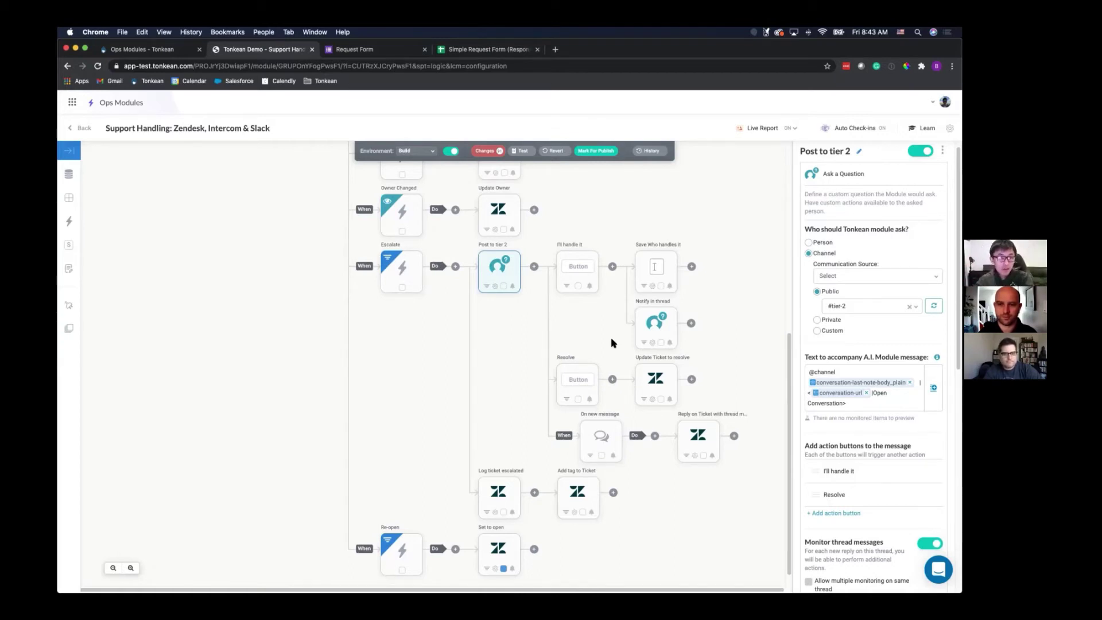
pyautogui.scroll(10, 616, 343)
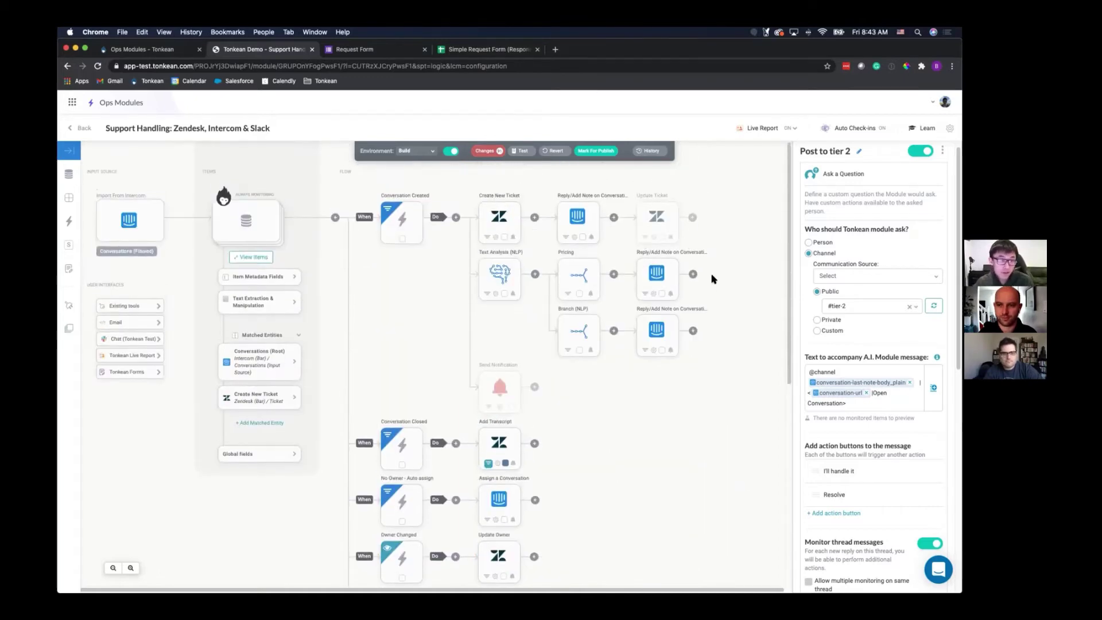
pyautogui.click(718, 285)
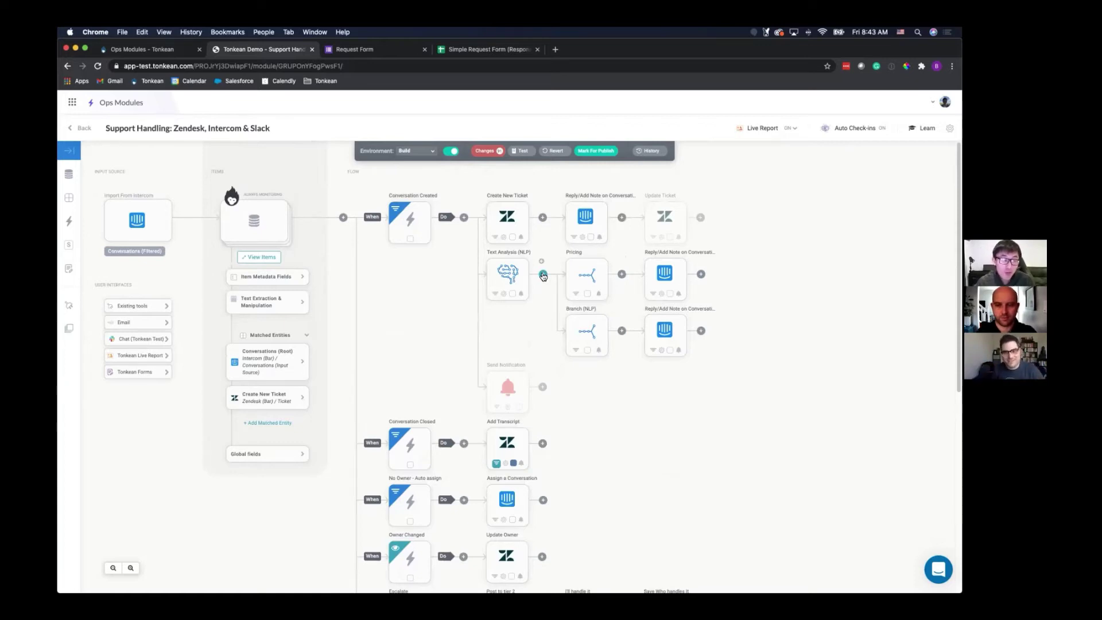
# - Add an NLP branch after Text Analysis with keywords Sales and Demo, followed by an empty action step
pyautogui.click(543, 276)
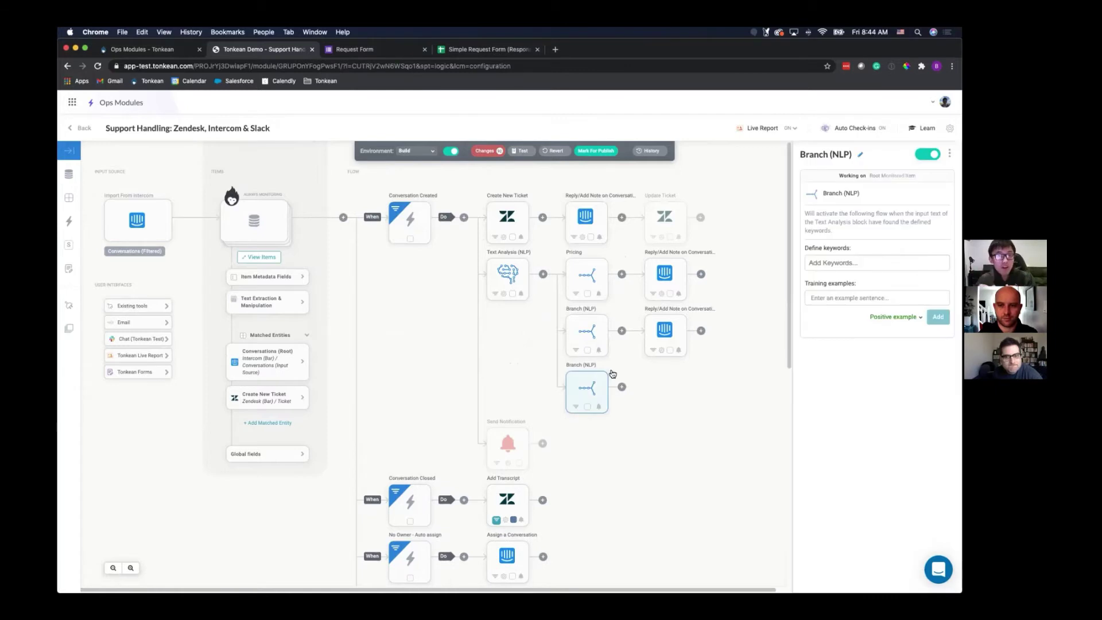
pyautogui.scroll(-2, 612, 372)
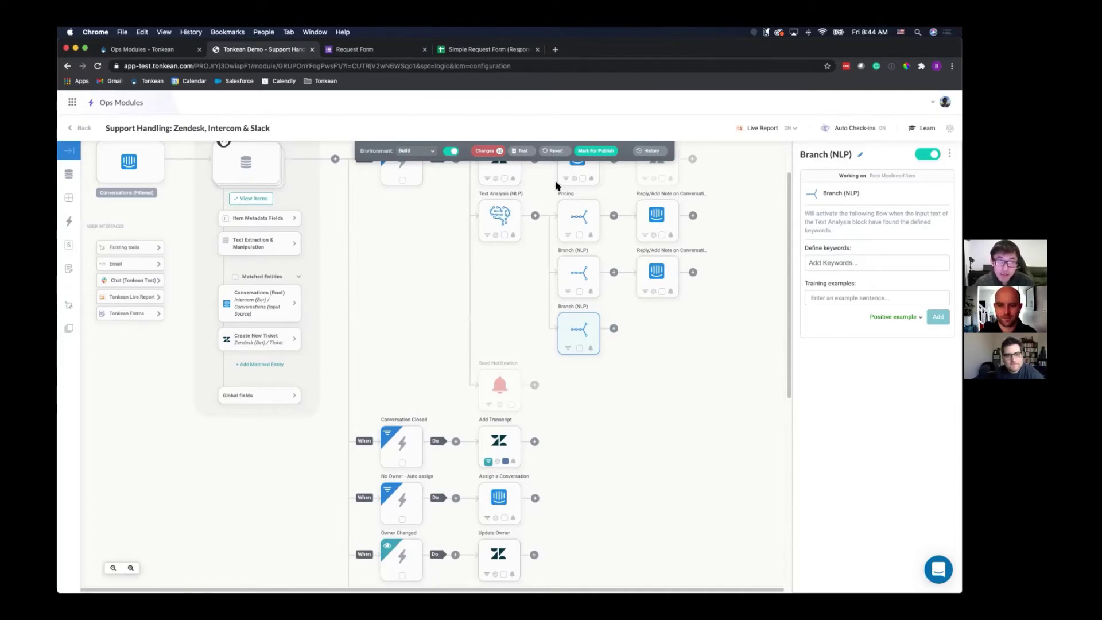
pyautogui.click(842, 265)
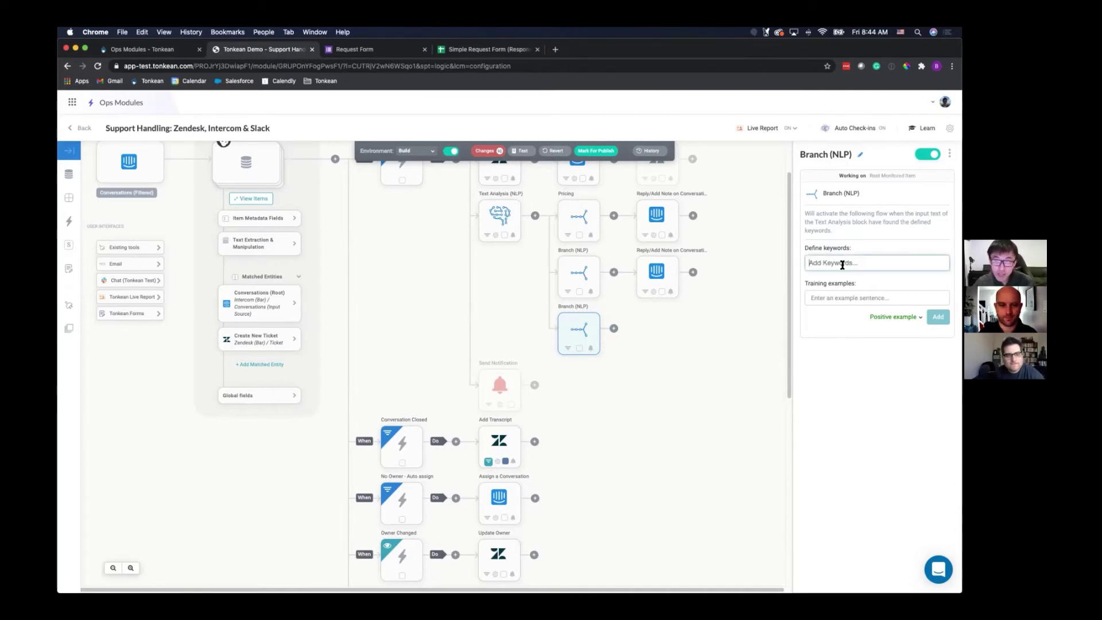
pyautogui.write('Sales')
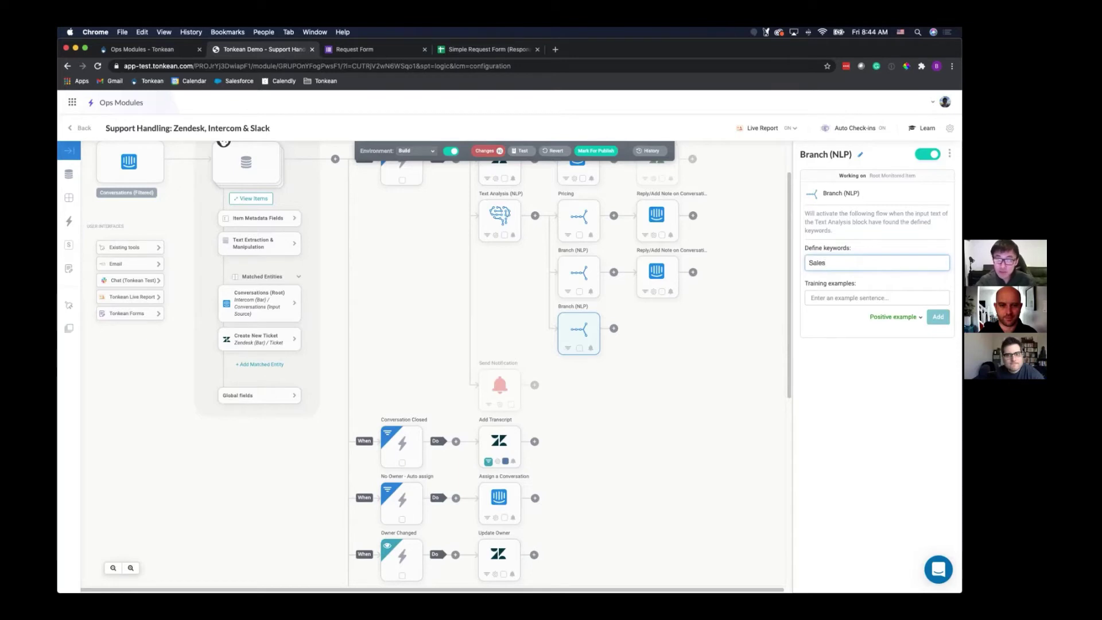
pyautogui.press('Return')
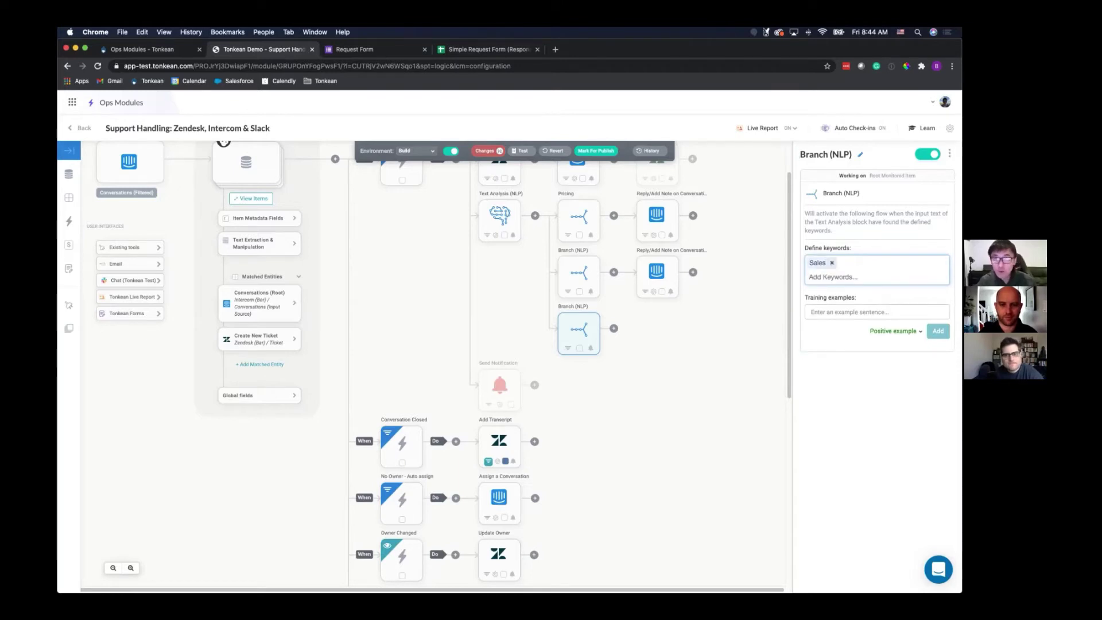
pyautogui.write('Demo')
pyautogui.press('Return')
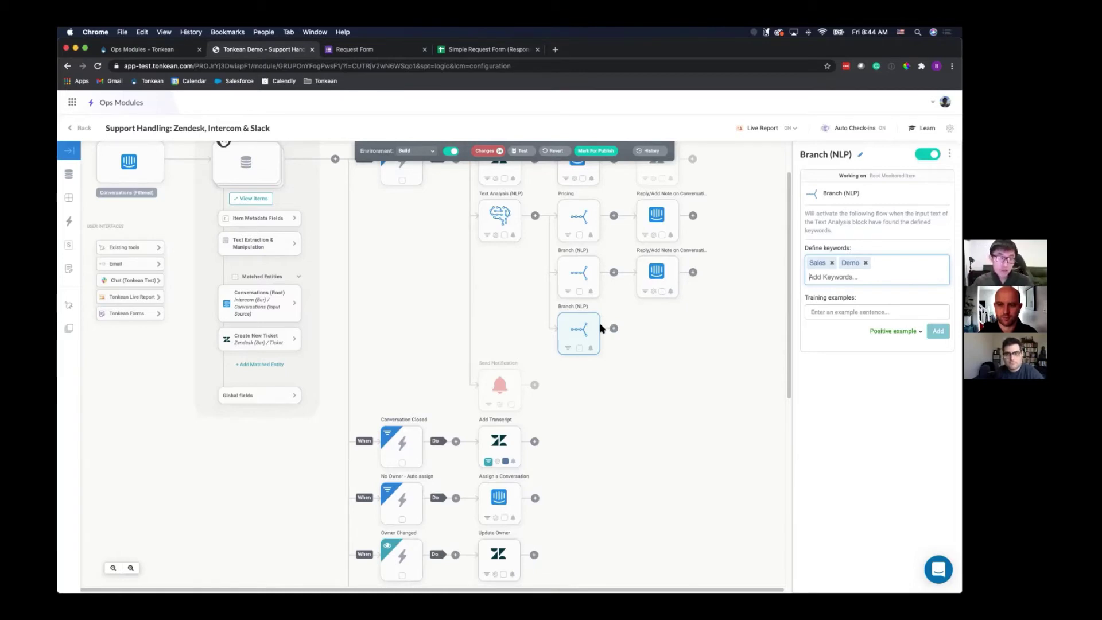
pyautogui.click(614, 330)
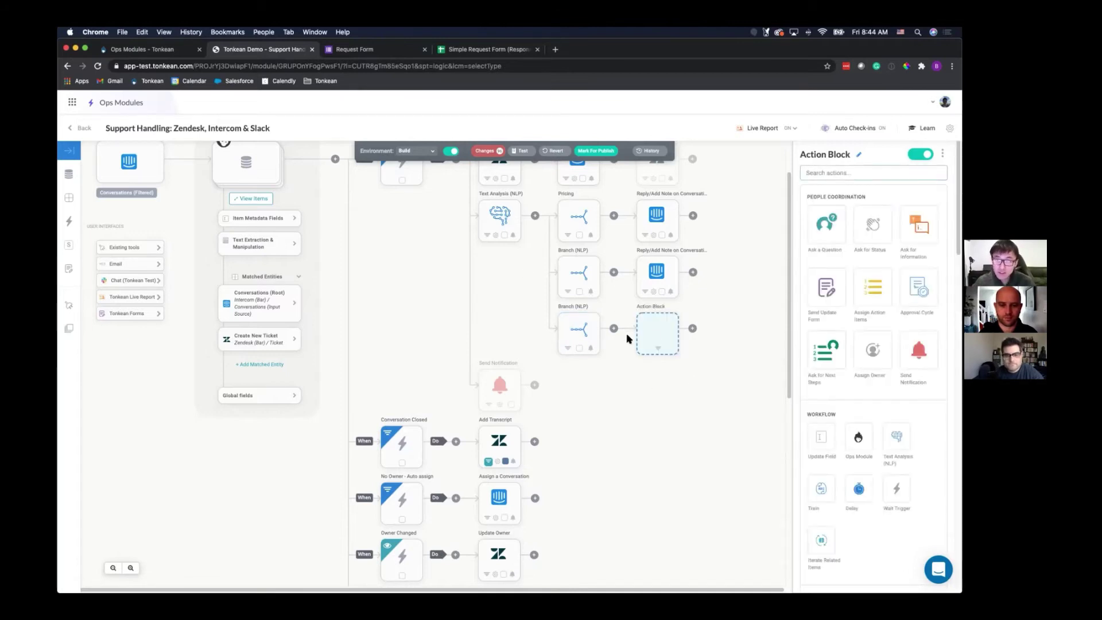
# - Make the Sales/Demo step a Salesforce Update Opportunity action with a field added, then append an empty step
pyautogui.scroll(-5, 867, 326)
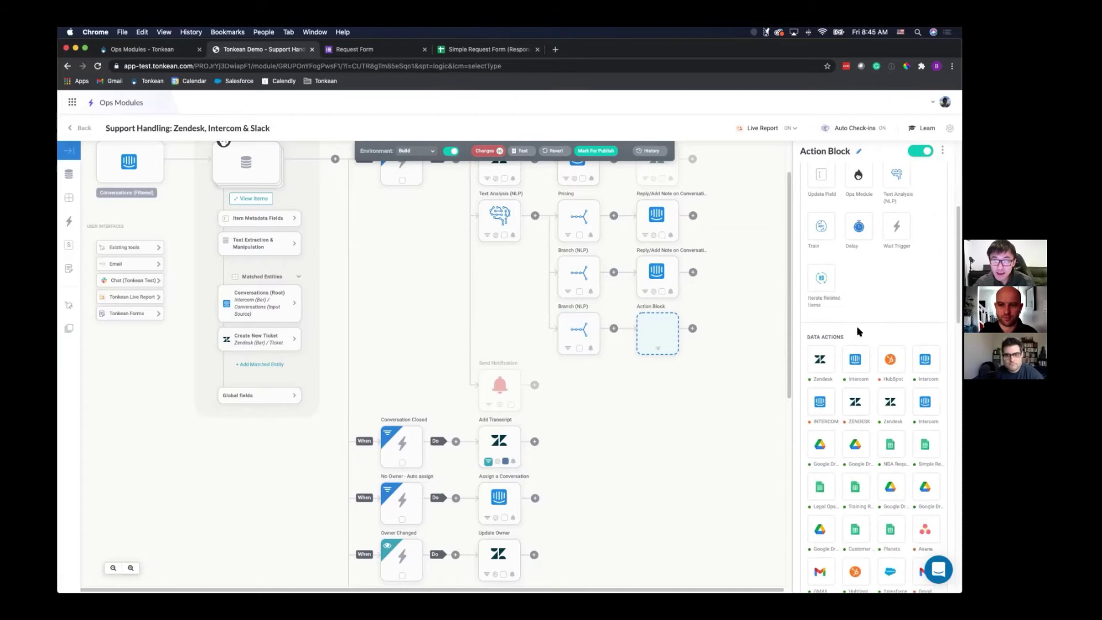
pyautogui.scroll(-1, 861, 325)
pyautogui.scroll(-6, 856, 338)
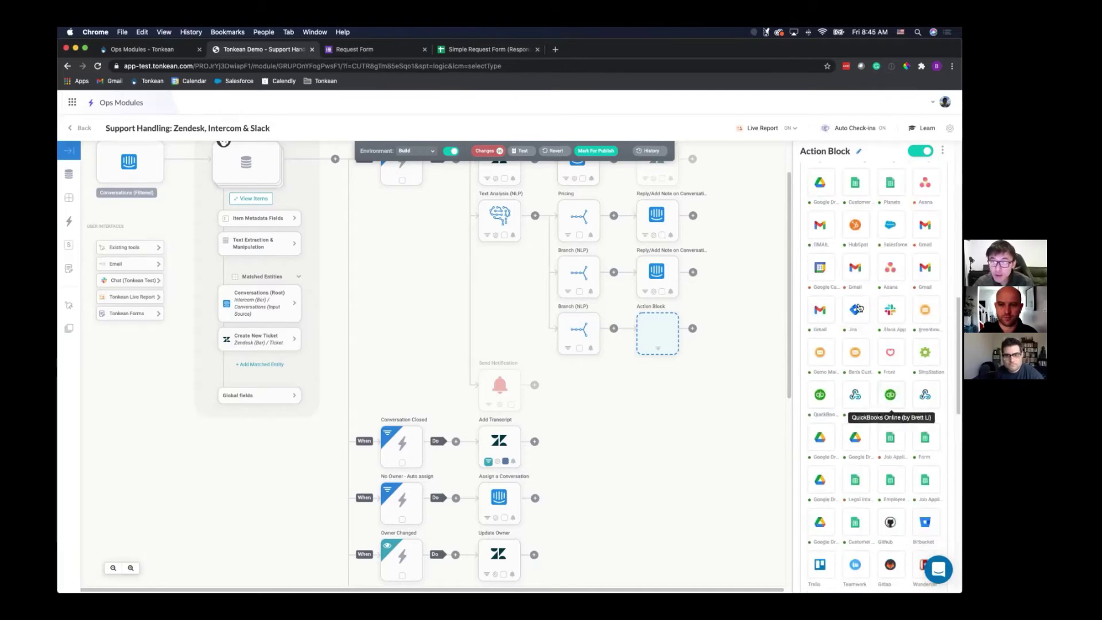
pyautogui.click(889, 227)
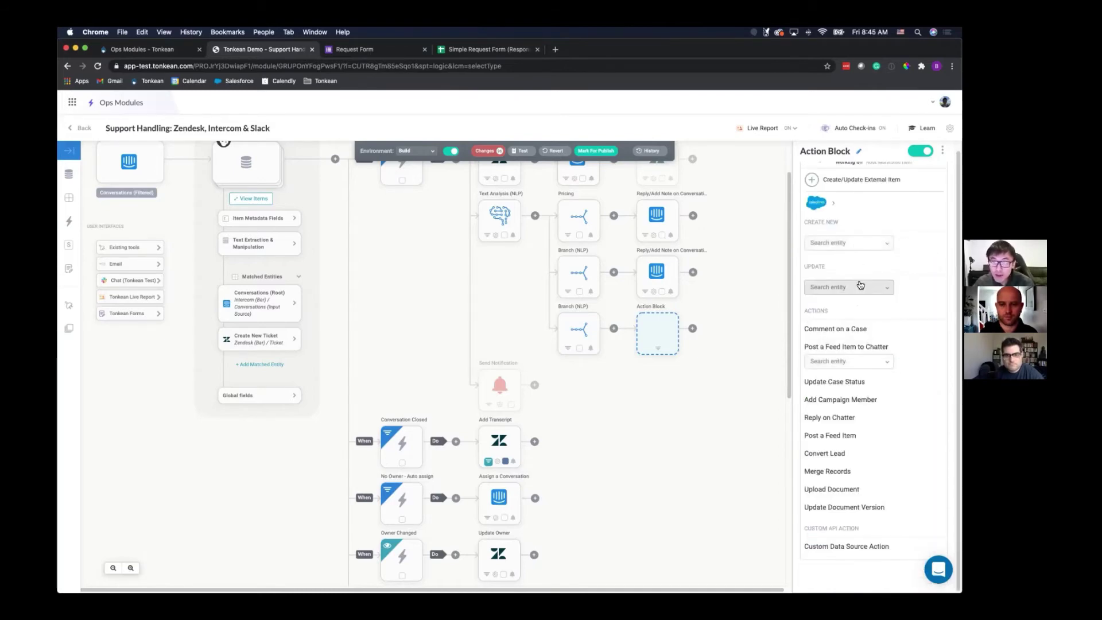
pyautogui.click(864, 287)
pyautogui.write('oppo')
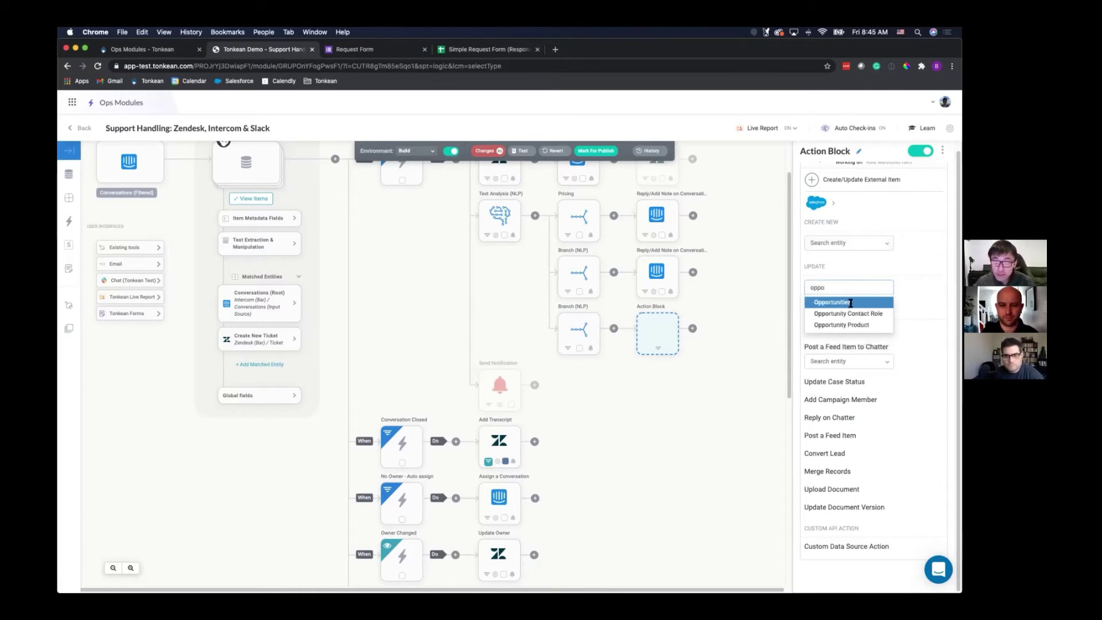
pyautogui.click(852, 302)
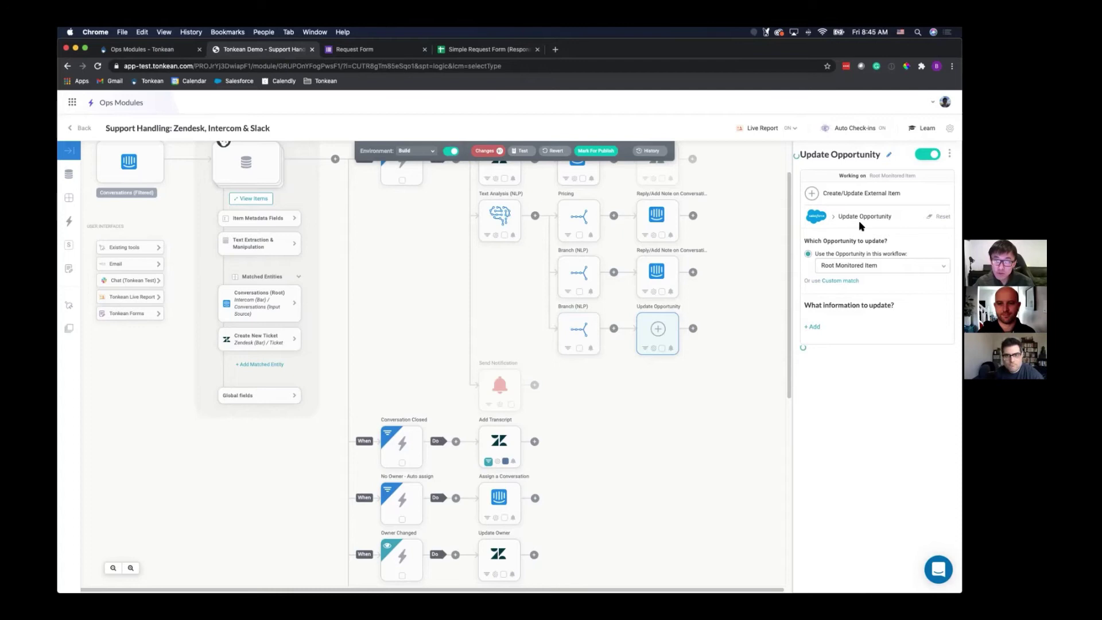
pyautogui.click(814, 327)
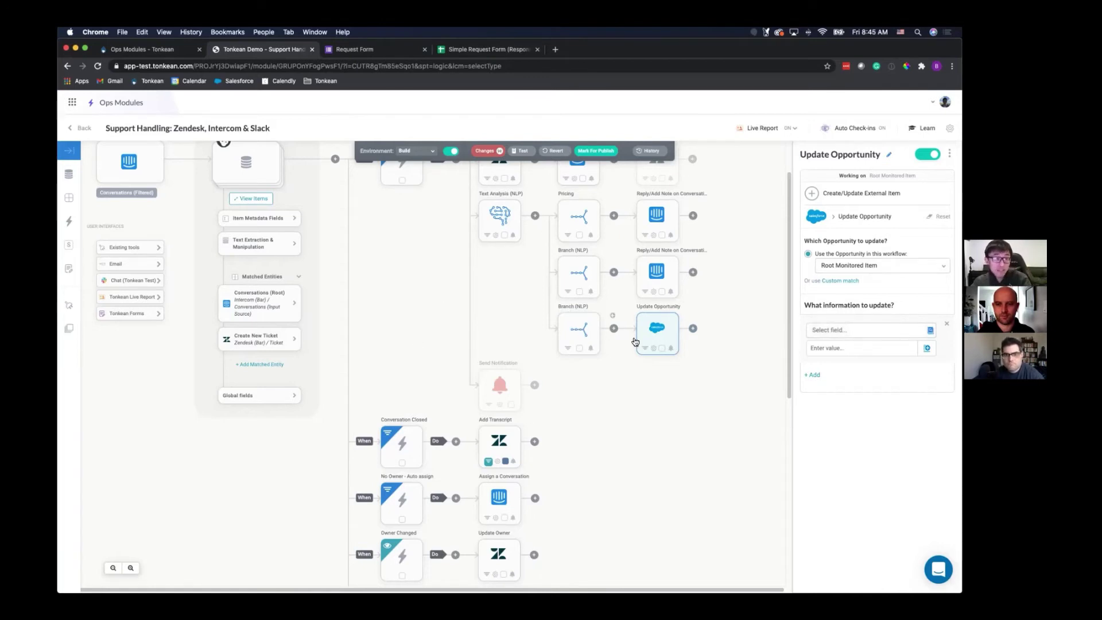
pyautogui.click(693, 329)
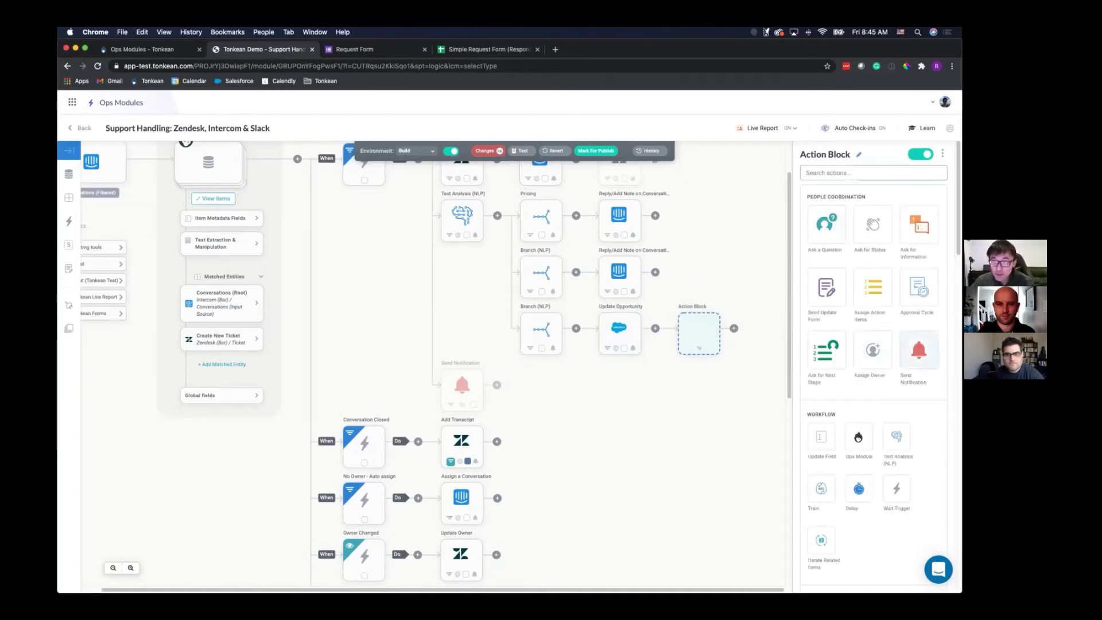
# - Make the new step a Send Notification addressed to a channel rather than specific people
pyautogui.click(919, 351)
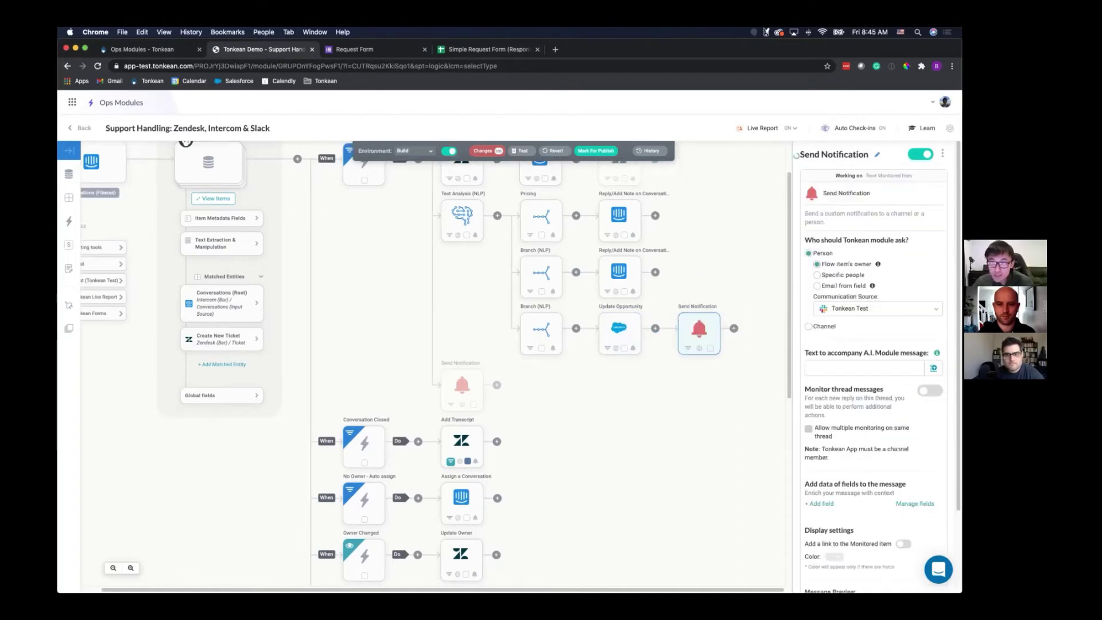
pyautogui.click(863, 314)
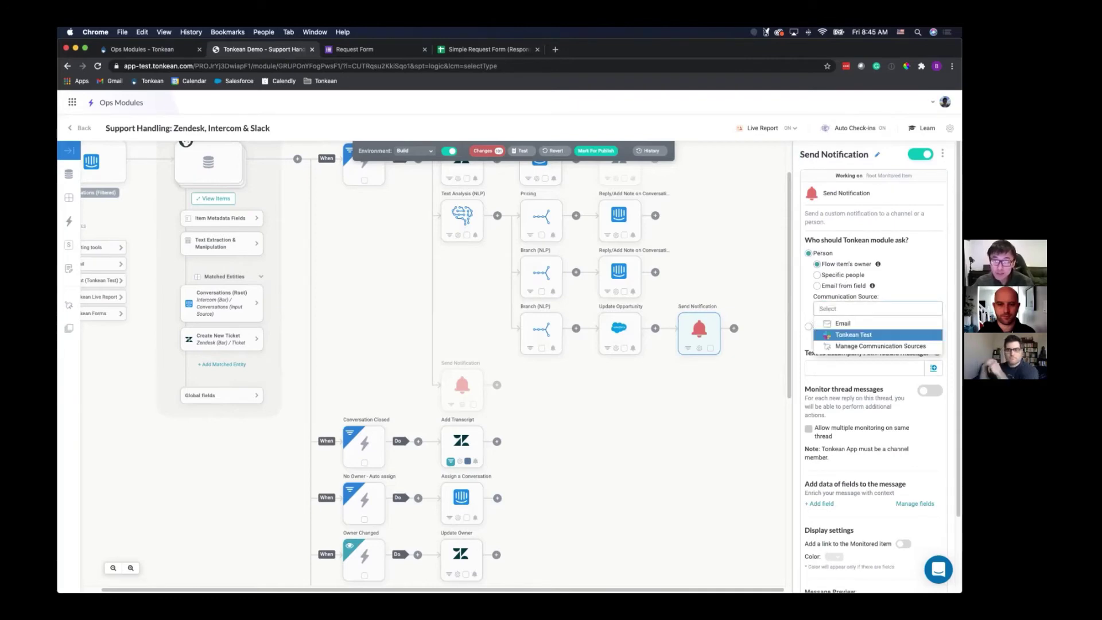
pyautogui.click(832, 275)
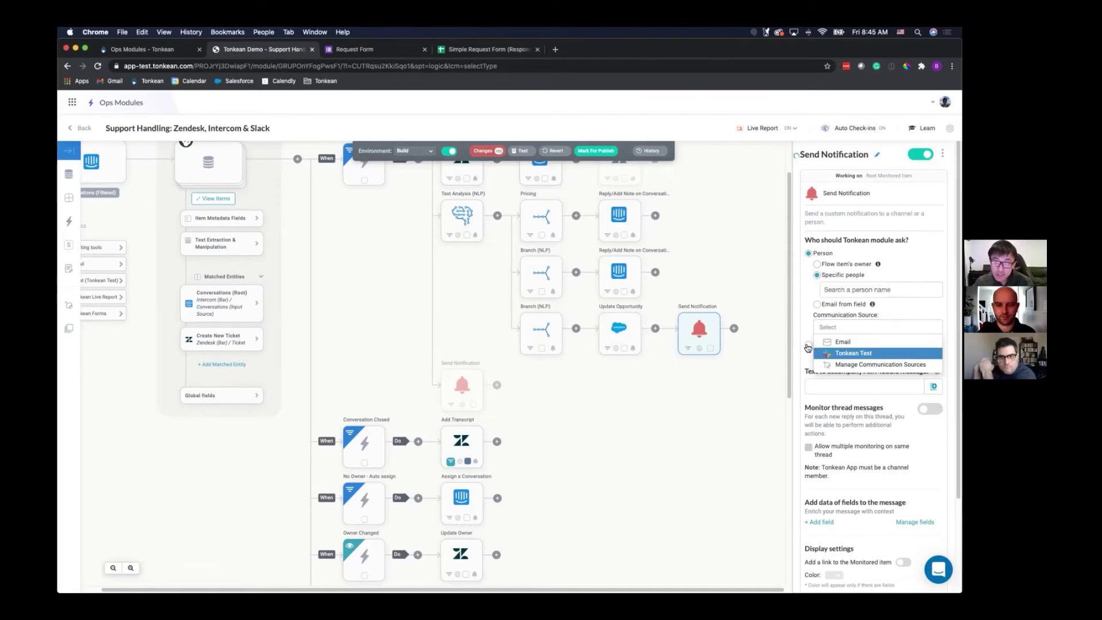
pyautogui.click(808, 346)
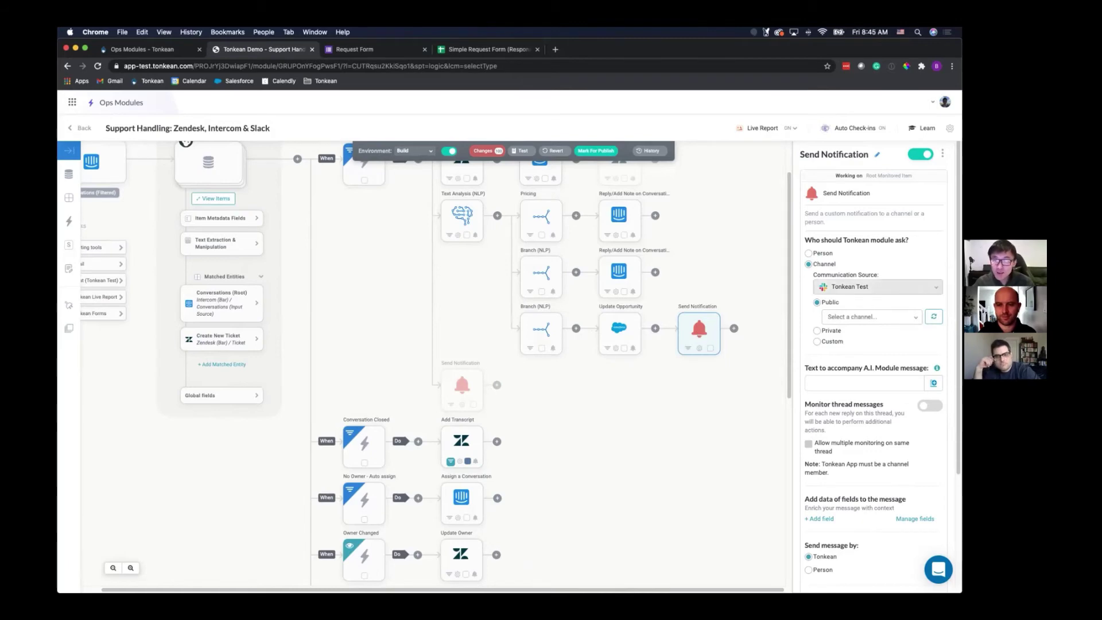
# - Choose Tonkean Test as the communication source and enter the message 'There is a new lead!'
pyautogui.click(878, 287)
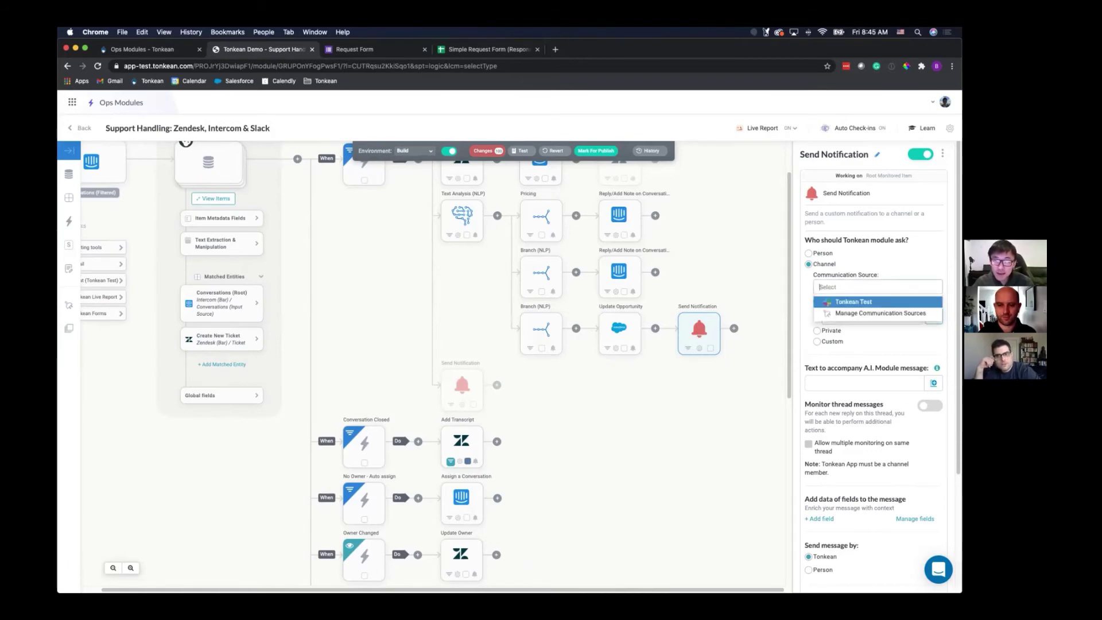
pyautogui.click(847, 300)
pyautogui.click(858, 383)
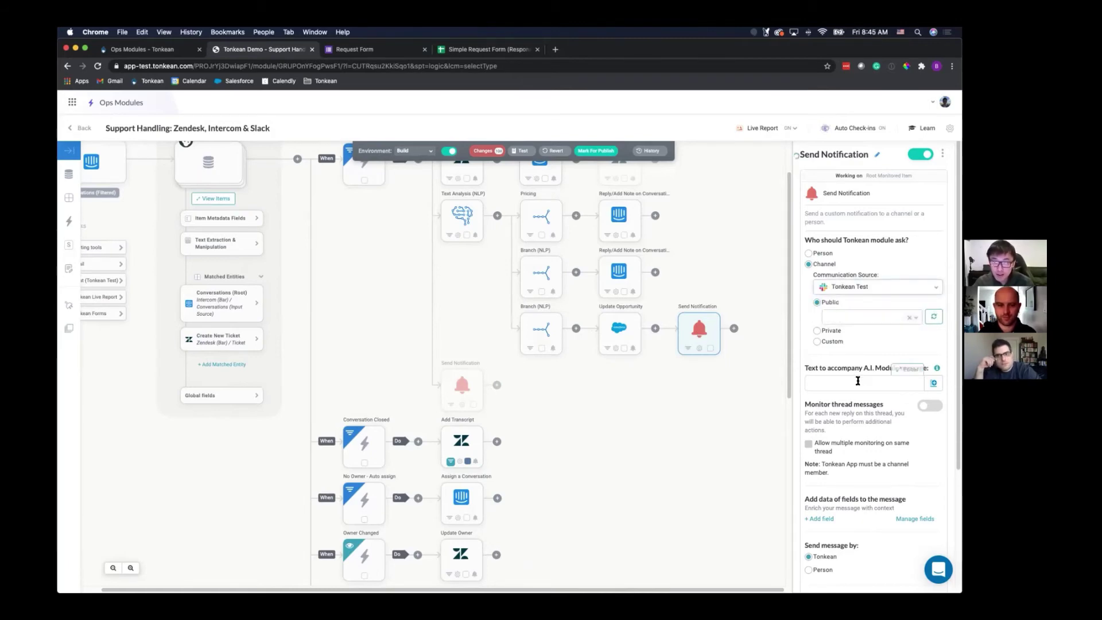
pyautogui.write('There')
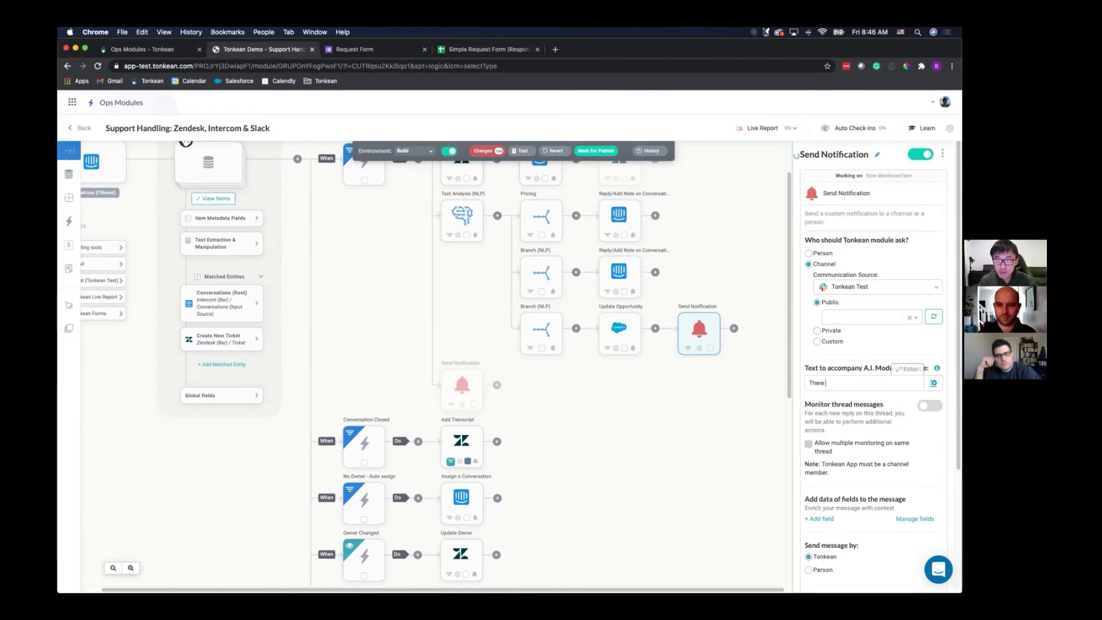
pyautogui.write(' is a new lead!')
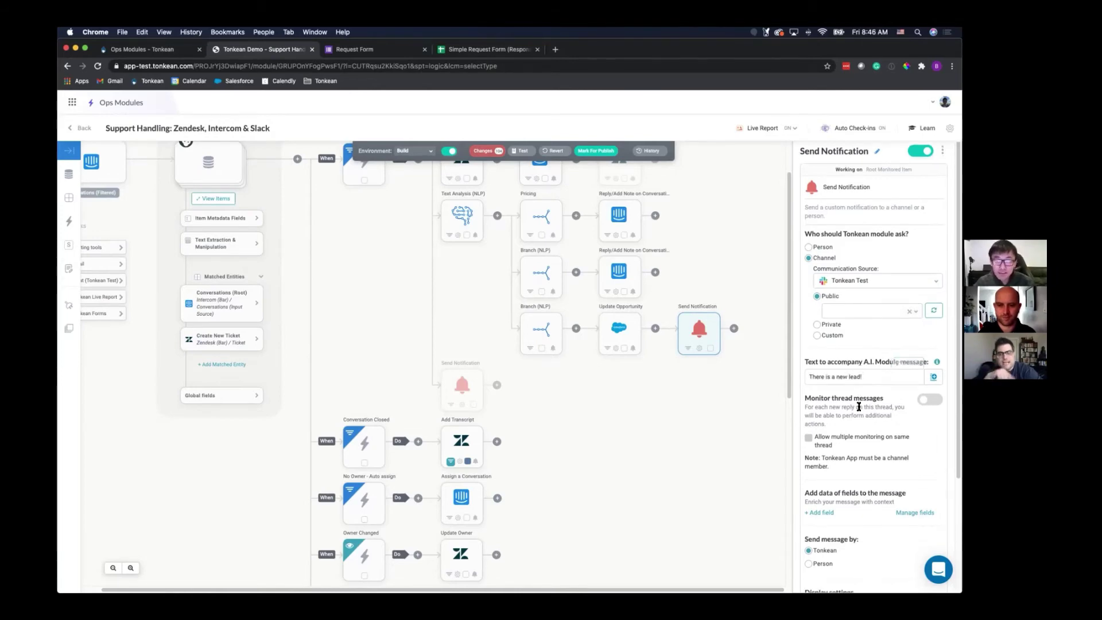
pyautogui.scroll(-1, 859, 406)
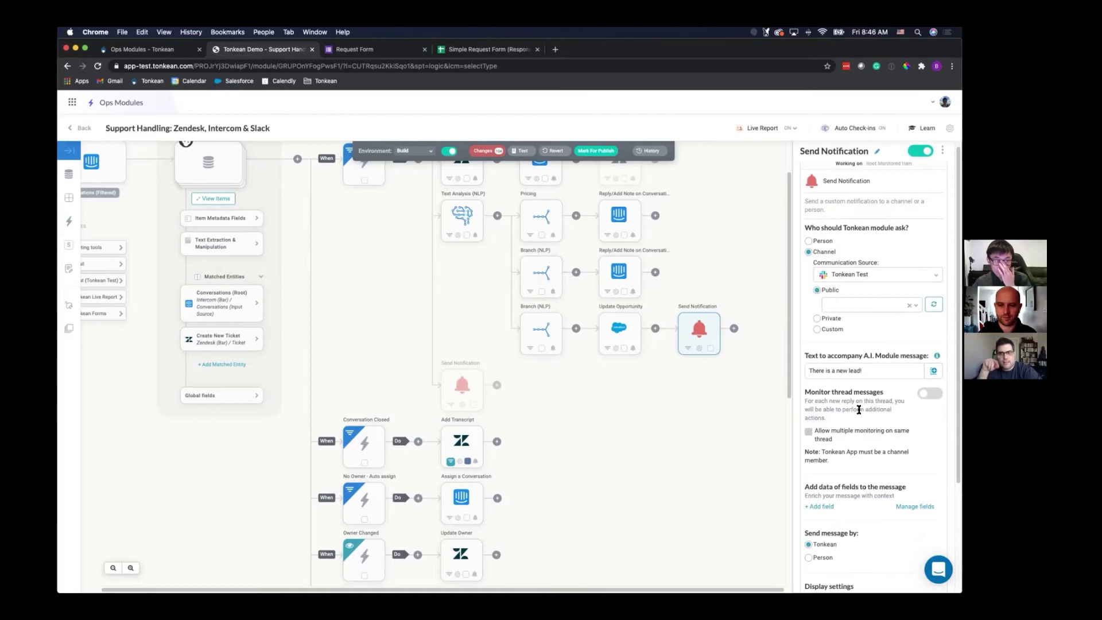
pyautogui.scroll(-1, 846, 406)
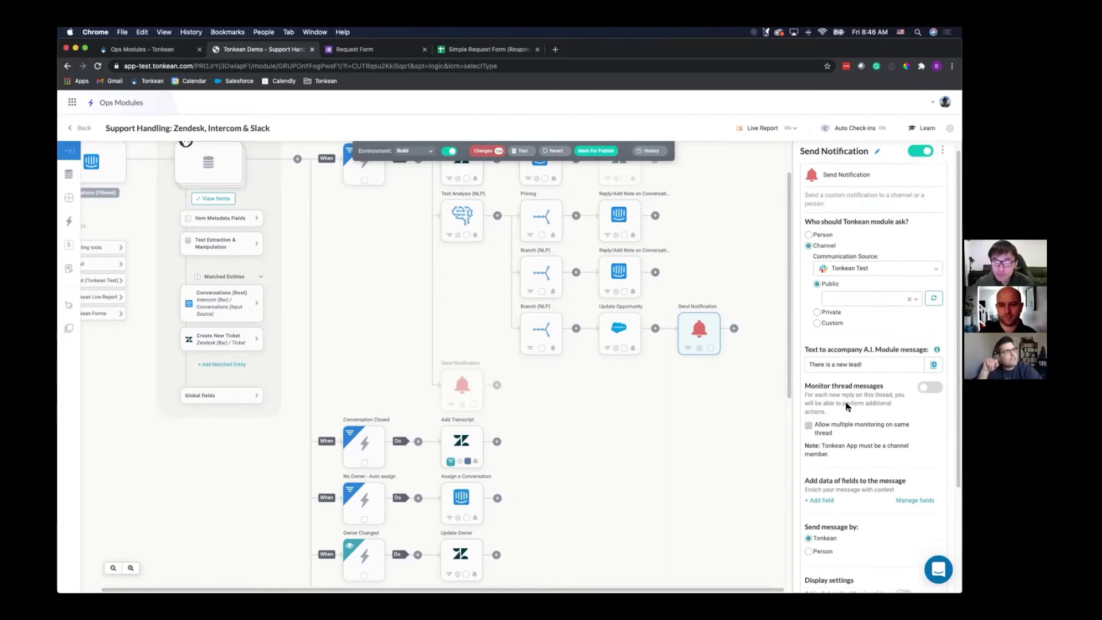
pyautogui.scroll(-5, 855, 410)
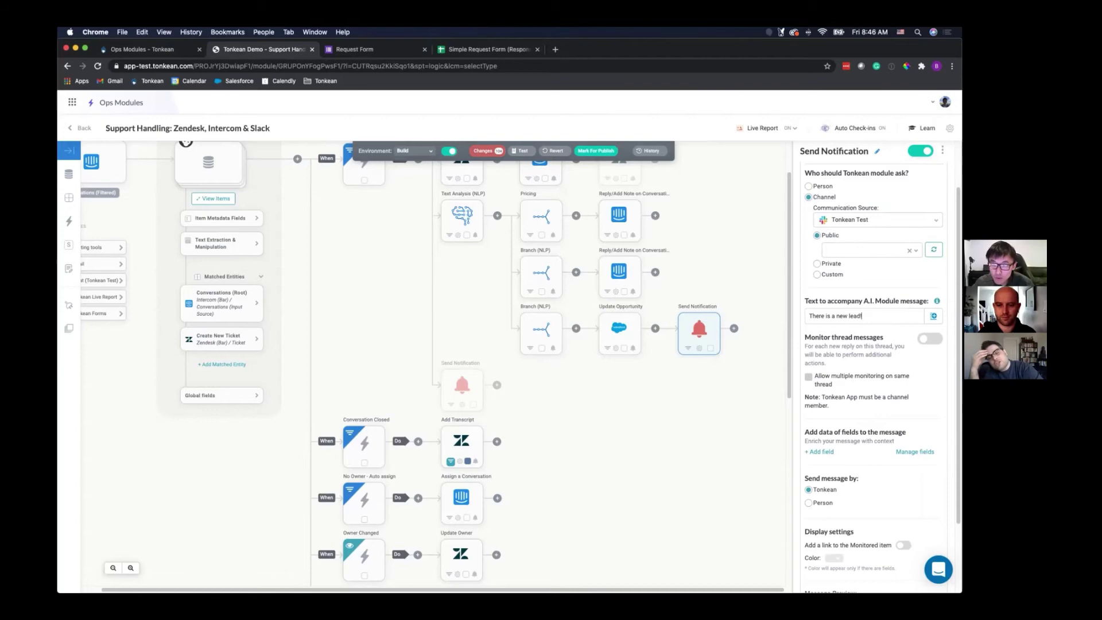
# - Turn on Monitor thread messages so a 'New message on Thread' trigger follows the notification
pyautogui.click(858, 379)
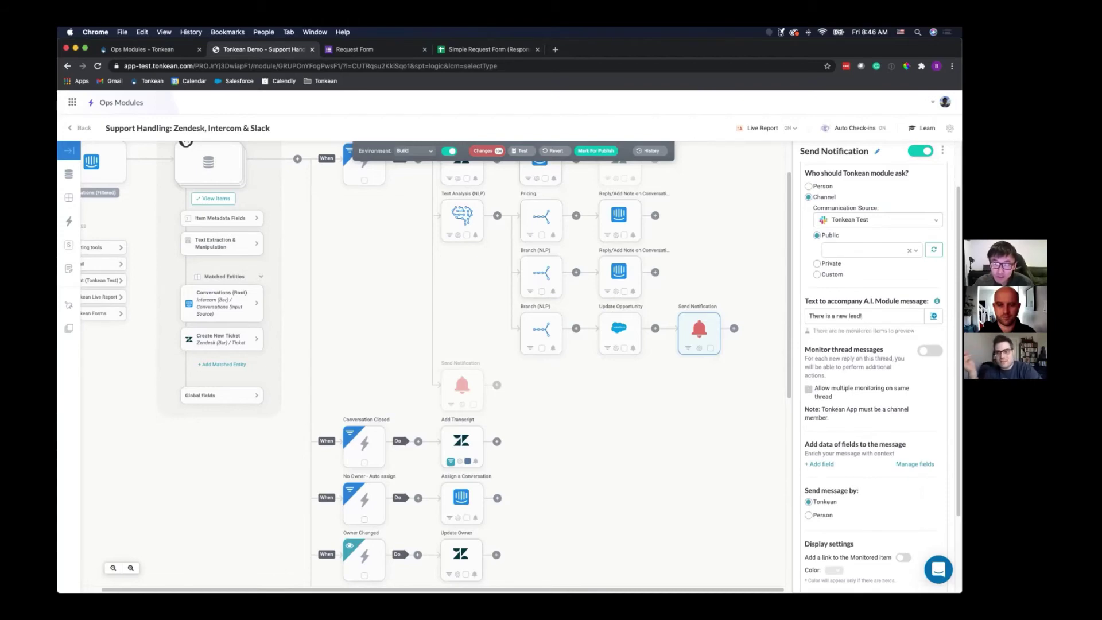
pyautogui.click(930, 351)
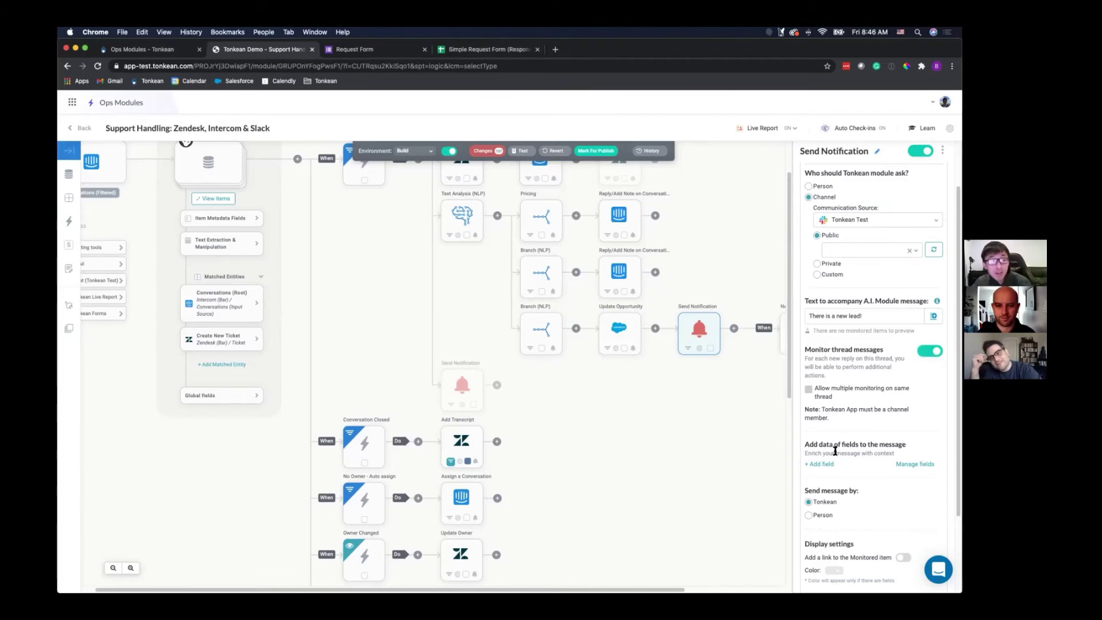
pyautogui.moveTo(618, 587); pyautogui.dragTo(739, 586)
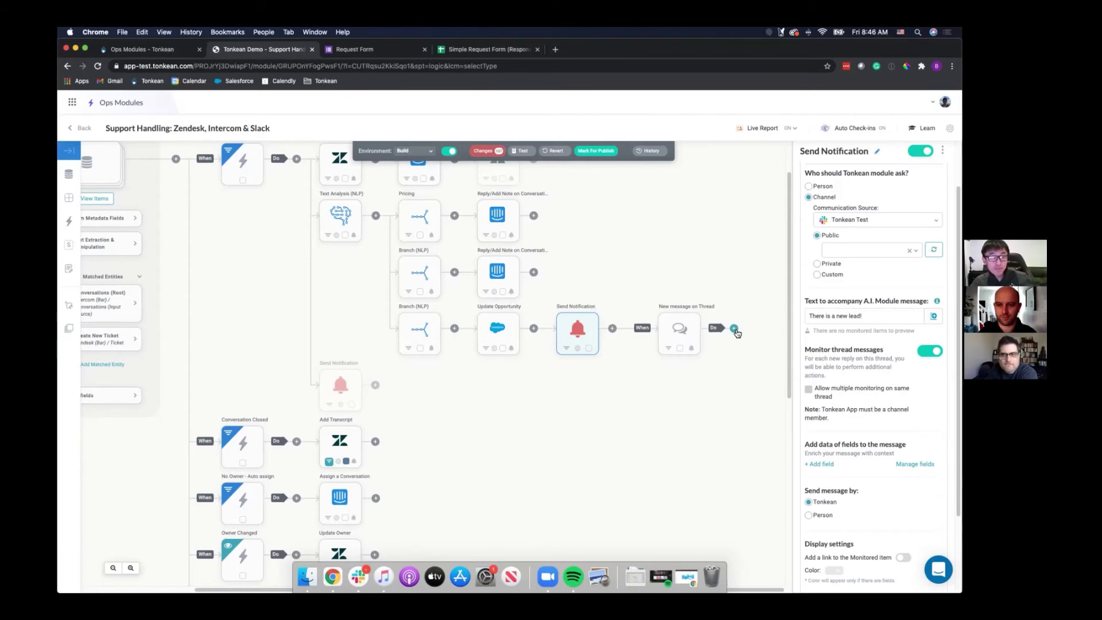
pyautogui.scroll(2, 736, 328)
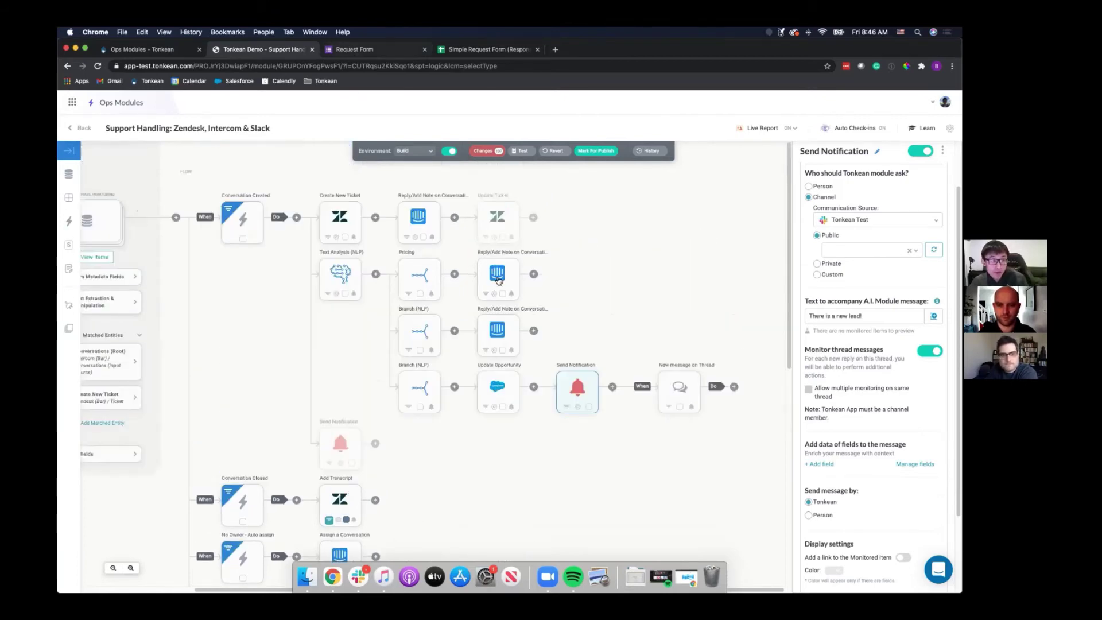
pyautogui.scroll(-2, 474, 308)
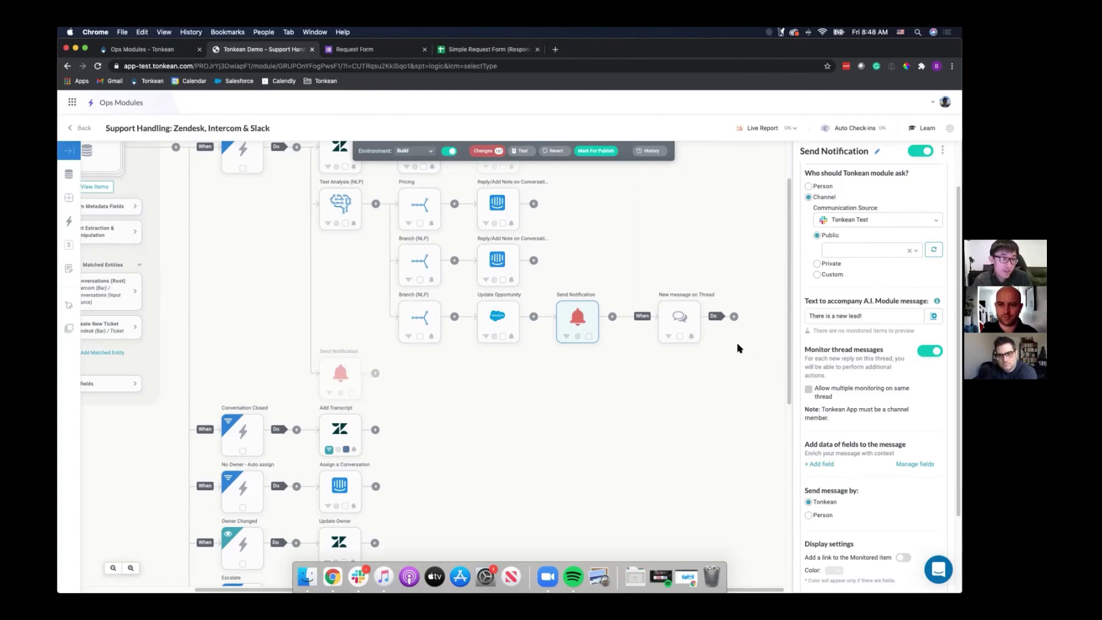
pyautogui.scroll(2, 639, 402)
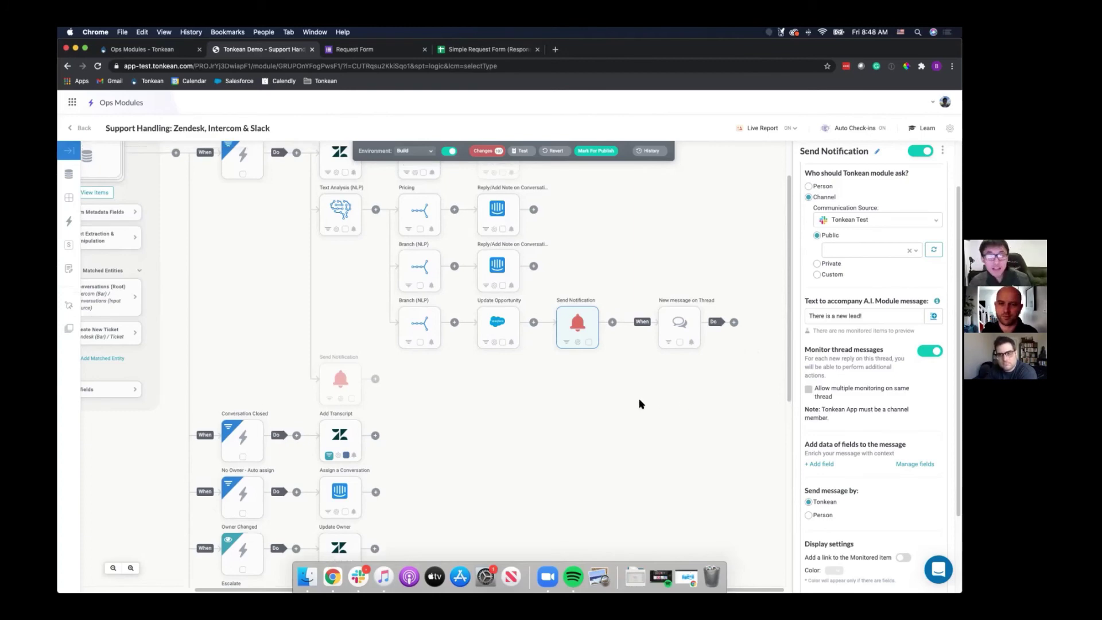